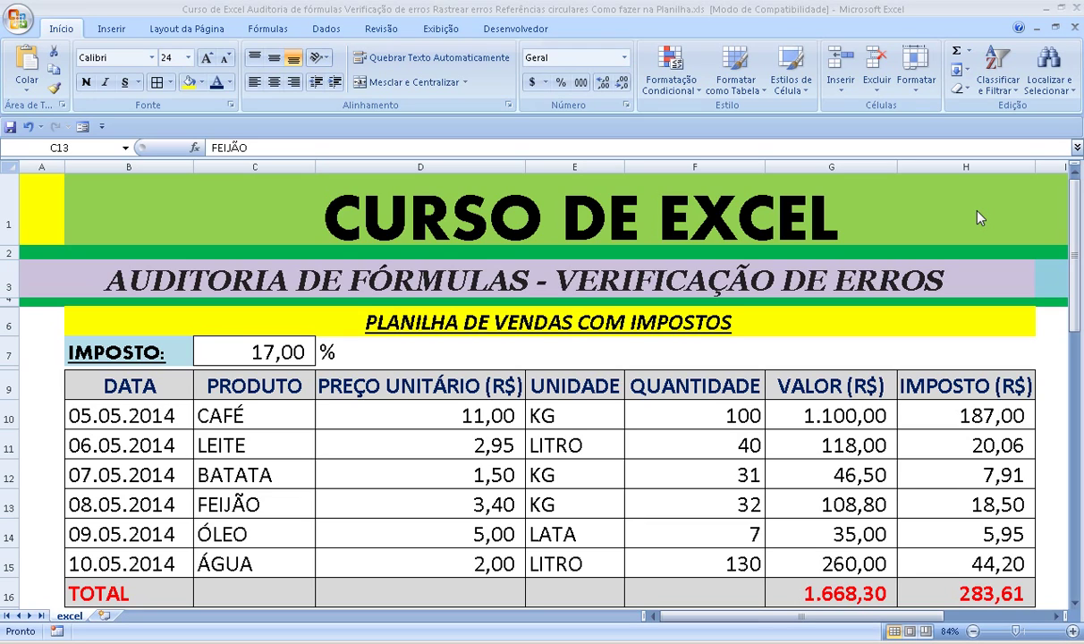
# Review the 17 tax rate in C7 and the headers from DATA through IMPOSTO (R$)
pyautogui.click(245, 352)
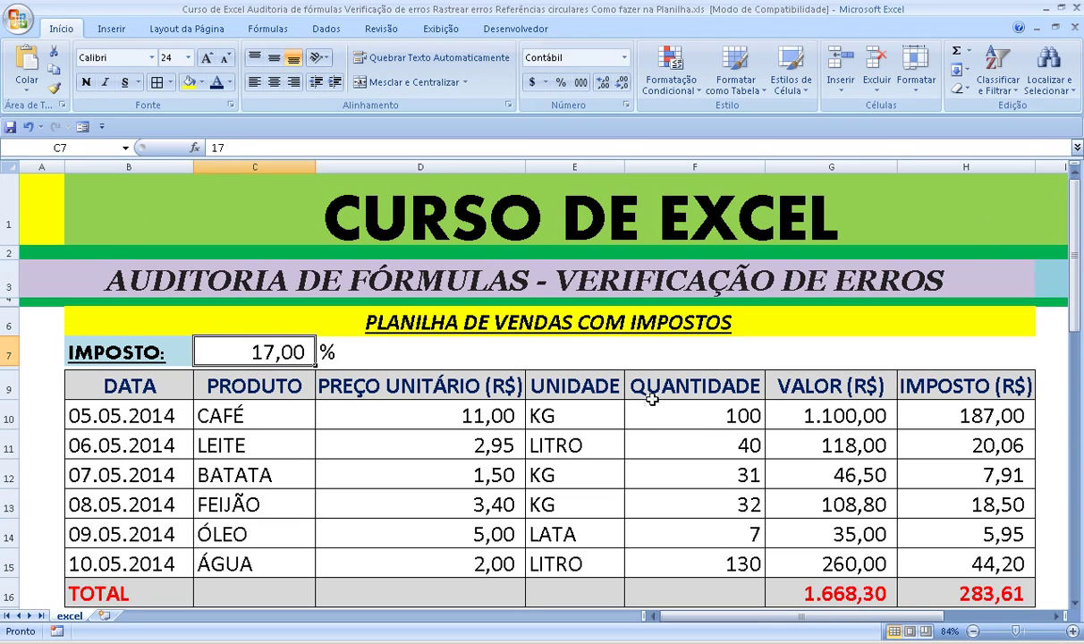
pyautogui.click(145, 383)
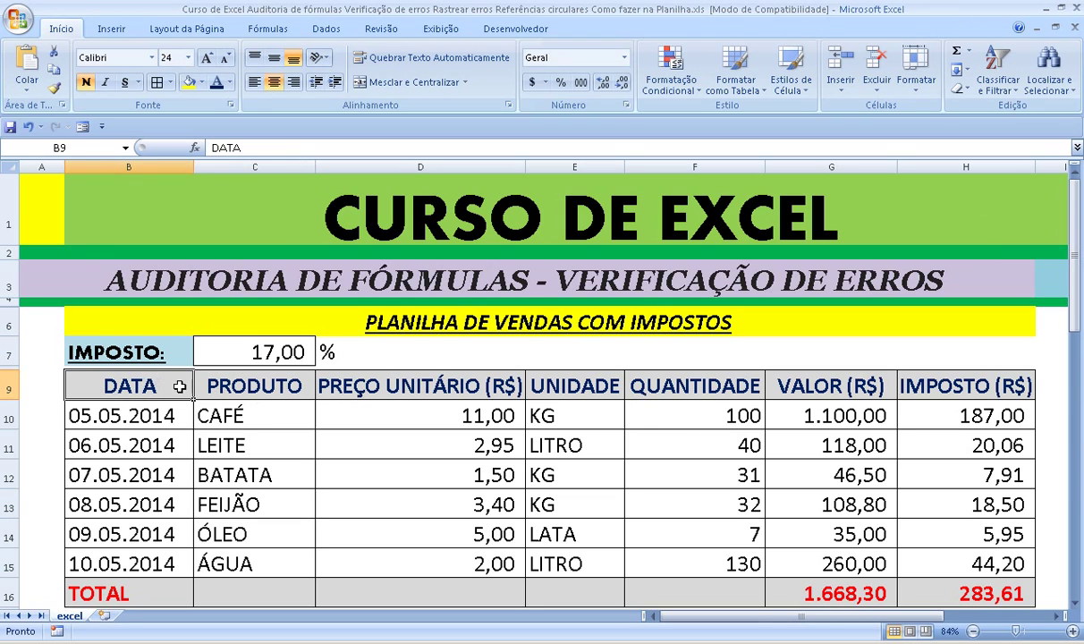
pyautogui.click(223, 382)
pyautogui.click(375, 385)
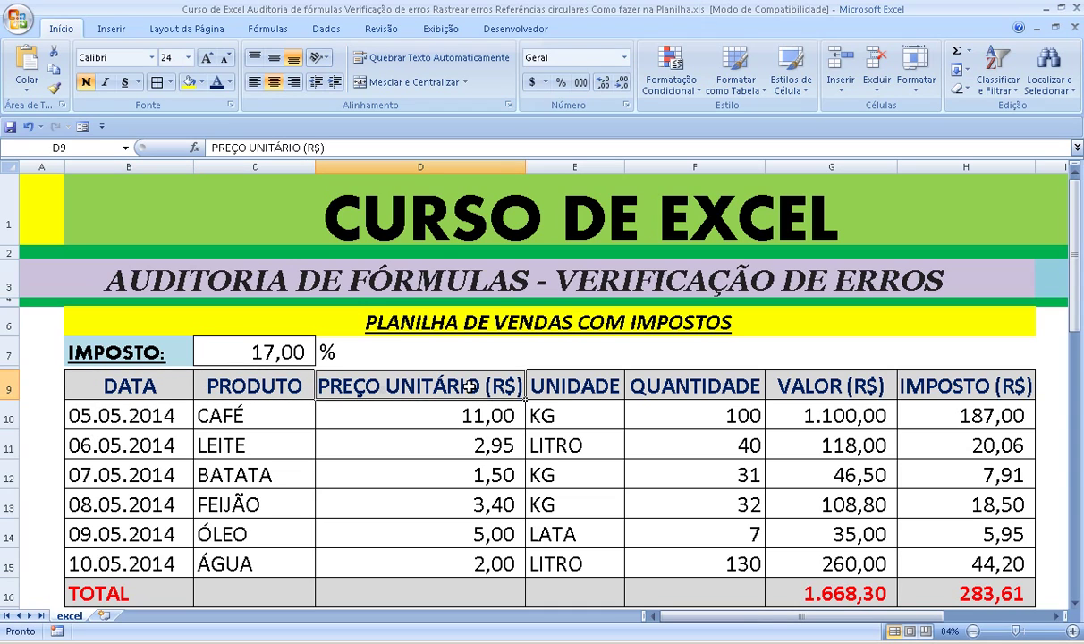
pyautogui.click(534, 381)
pyautogui.click(661, 381)
pyautogui.click(773, 381)
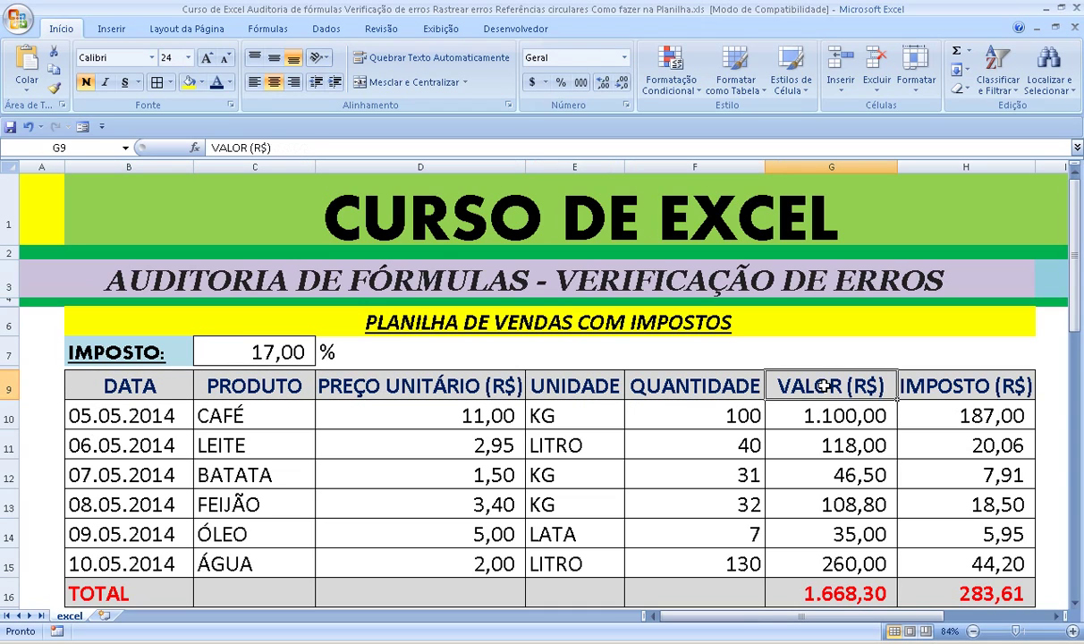
pyautogui.click(928, 386)
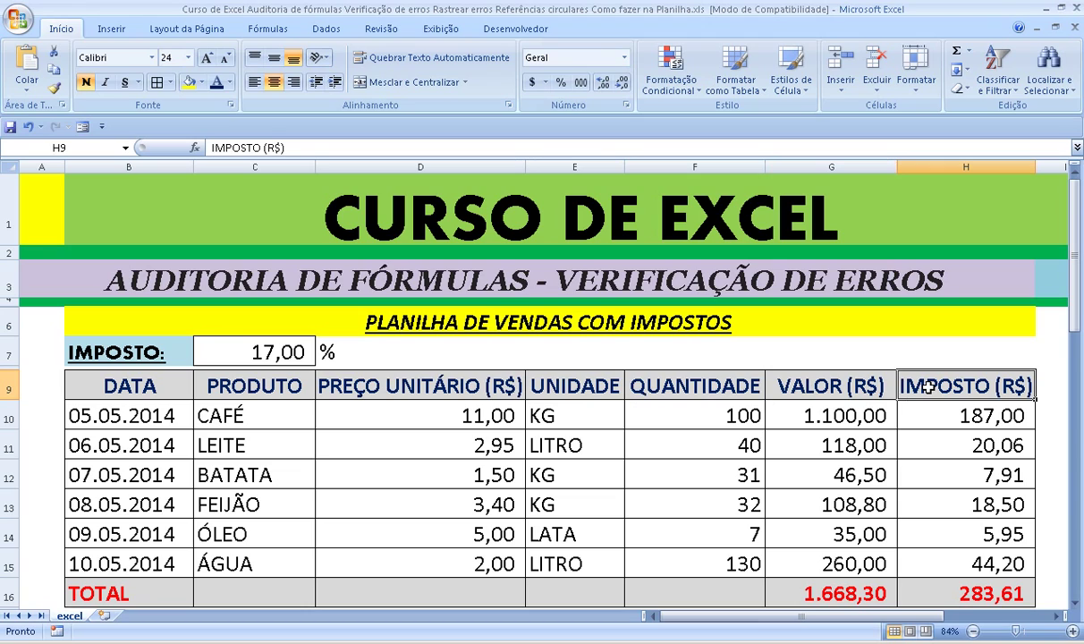
# Fill the TOTAL cell B16 yellow, then check the SOMA totals in G16 and H16
pyautogui.click(107, 592)
pyautogui.click(188, 81)
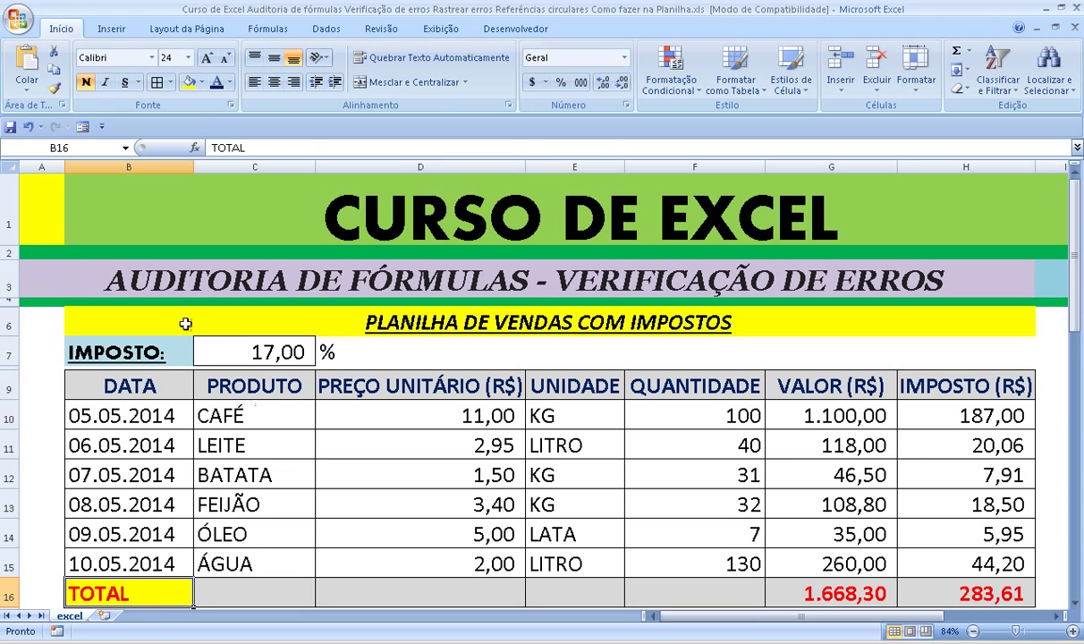
pyautogui.click(831, 592)
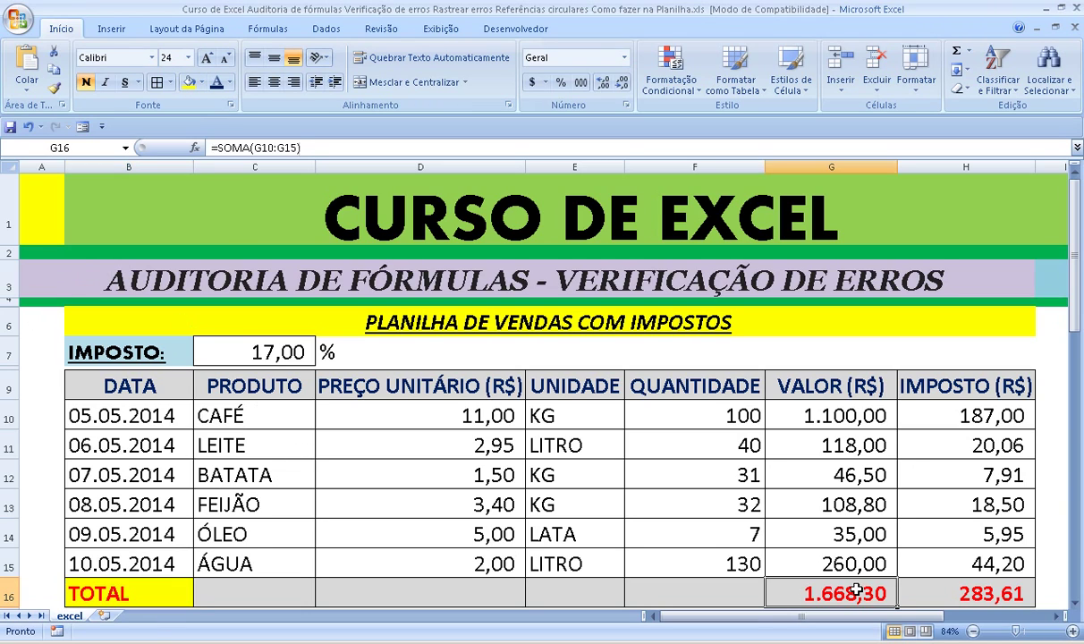
pyautogui.click(959, 595)
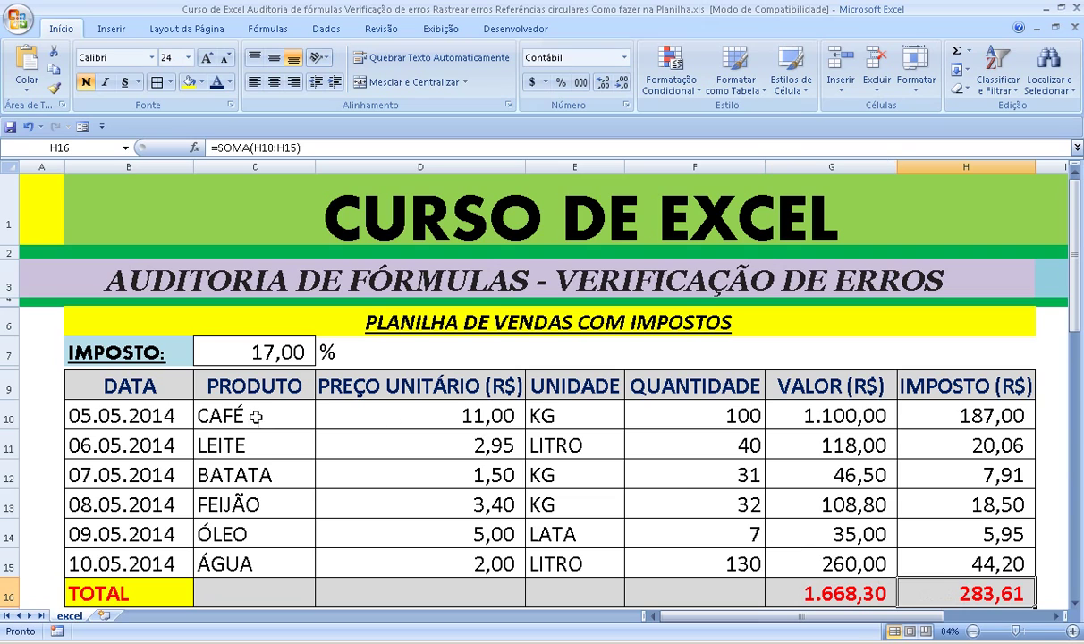
# Select the range B9:H15, from the DATA header to the last product row
pyautogui.moveTo(107, 383)
pyautogui.mouseDown()
pyautogui.moveTo(155, 565)
pyautogui.moveTo(948, 565)
pyautogui.mouseUp()
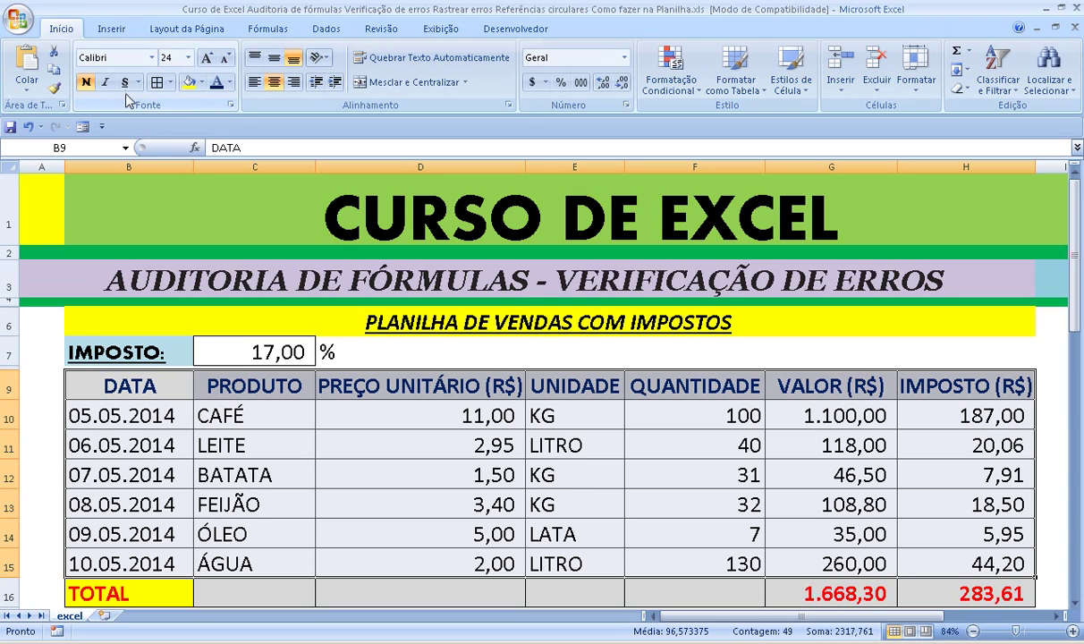
# Run Verificação de Erros from the Fórmulas tab and dismiss the check-complete message
pyautogui.click(270, 30)
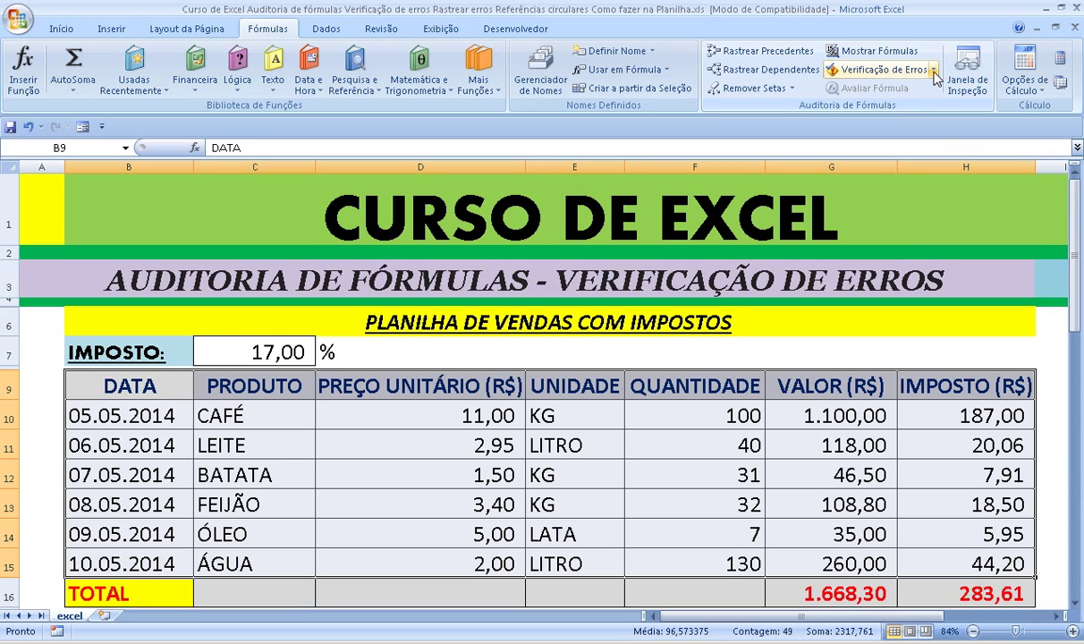
pyautogui.click(934, 72)
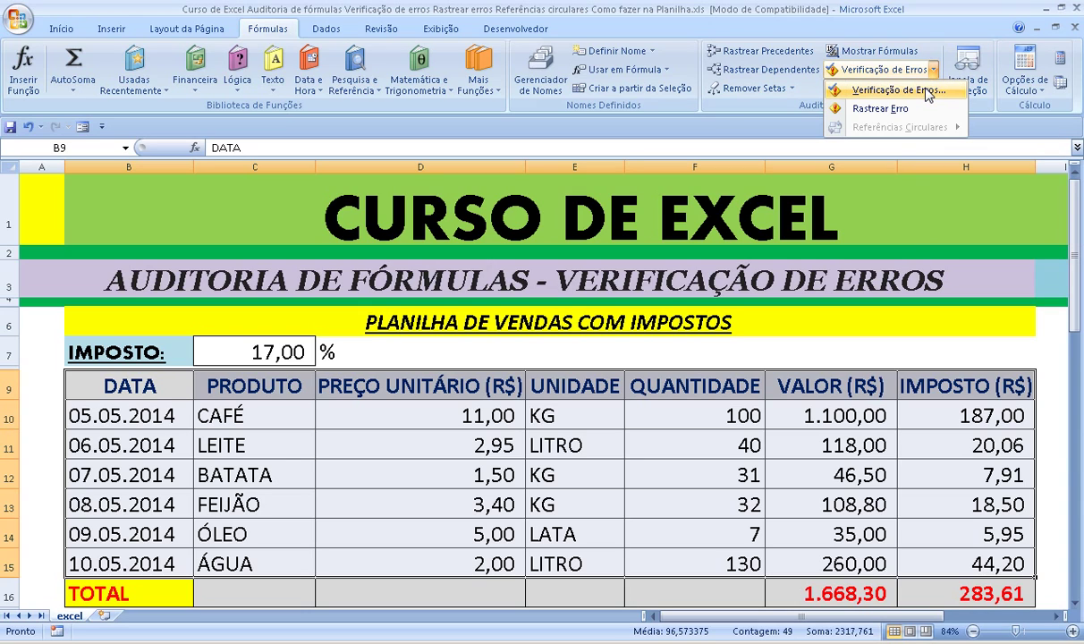
pyautogui.click(898, 90)
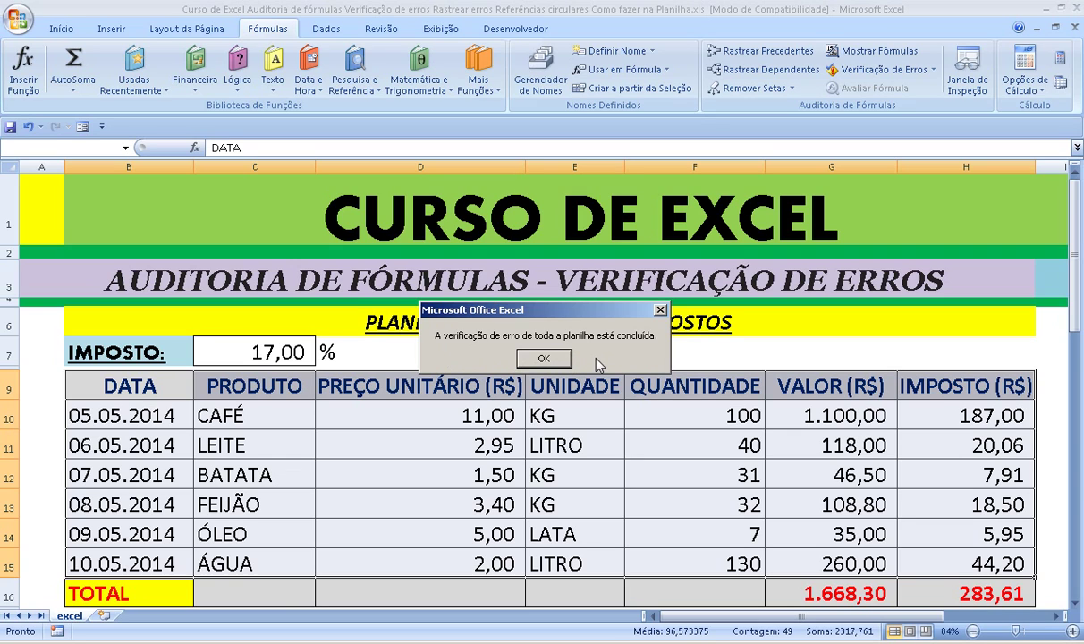
pyautogui.click(547, 358)
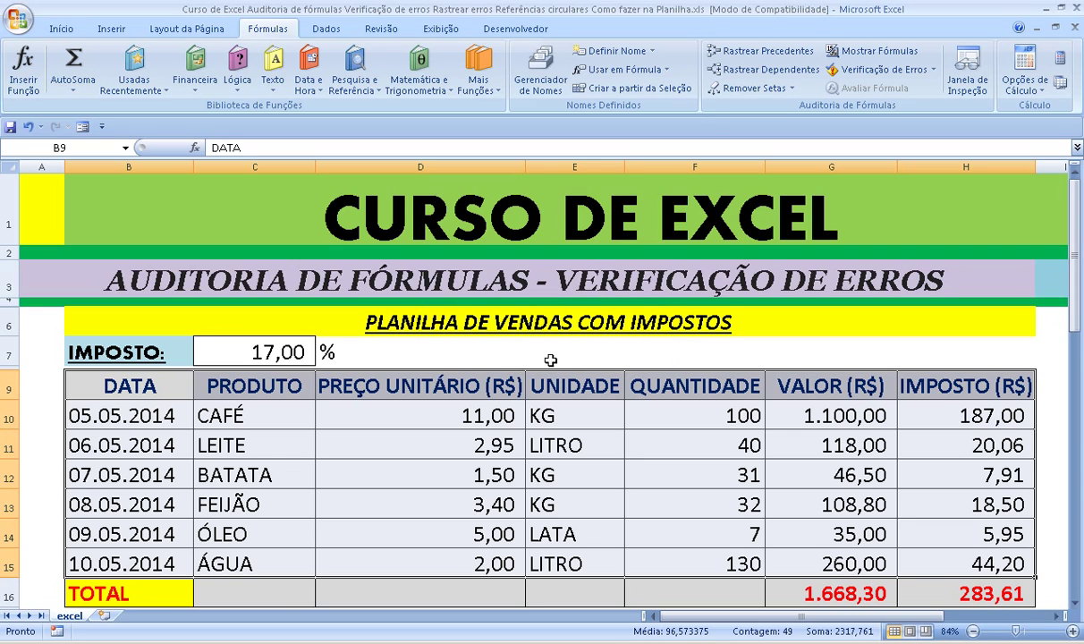
# Enter Q as the tax rate in C7, then run the error check that flags H10
pyautogui.click(251, 335)
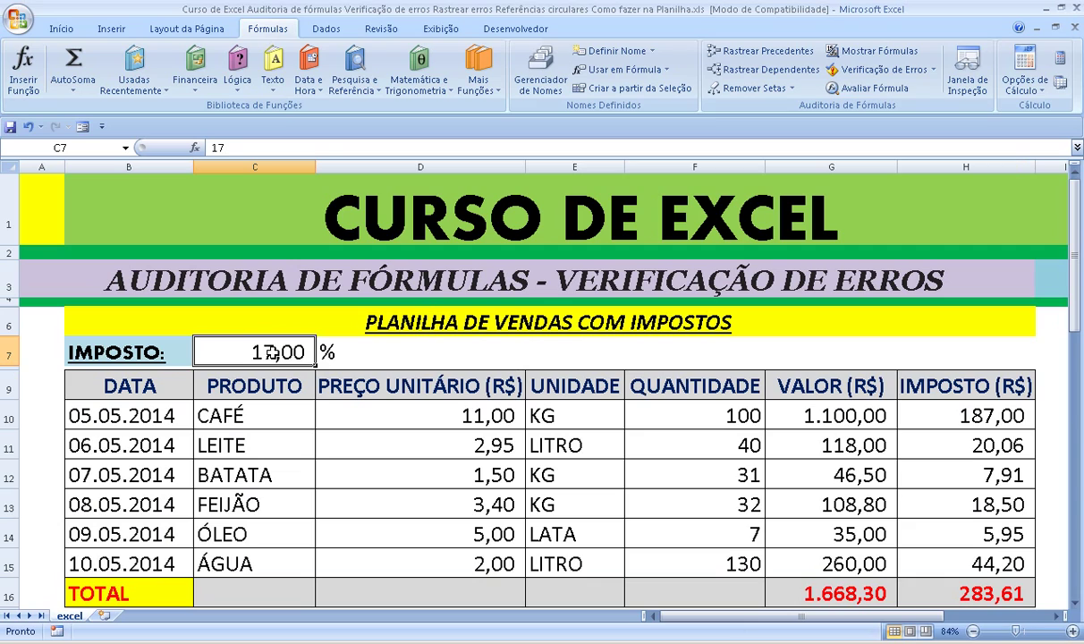
pyautogui.write('Q')
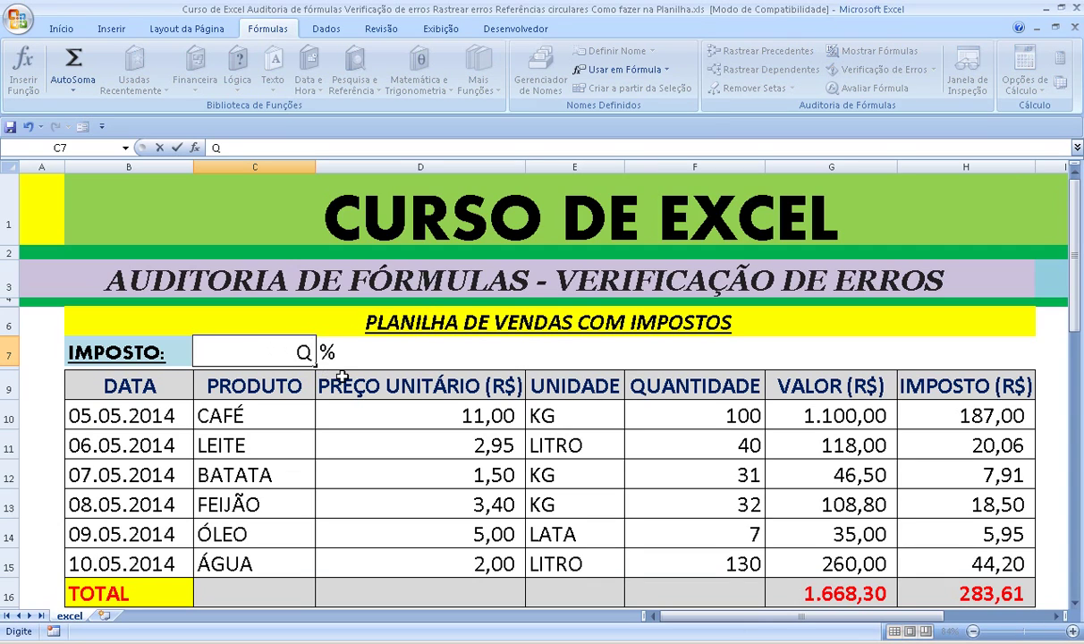
pyautogui.press('Return')
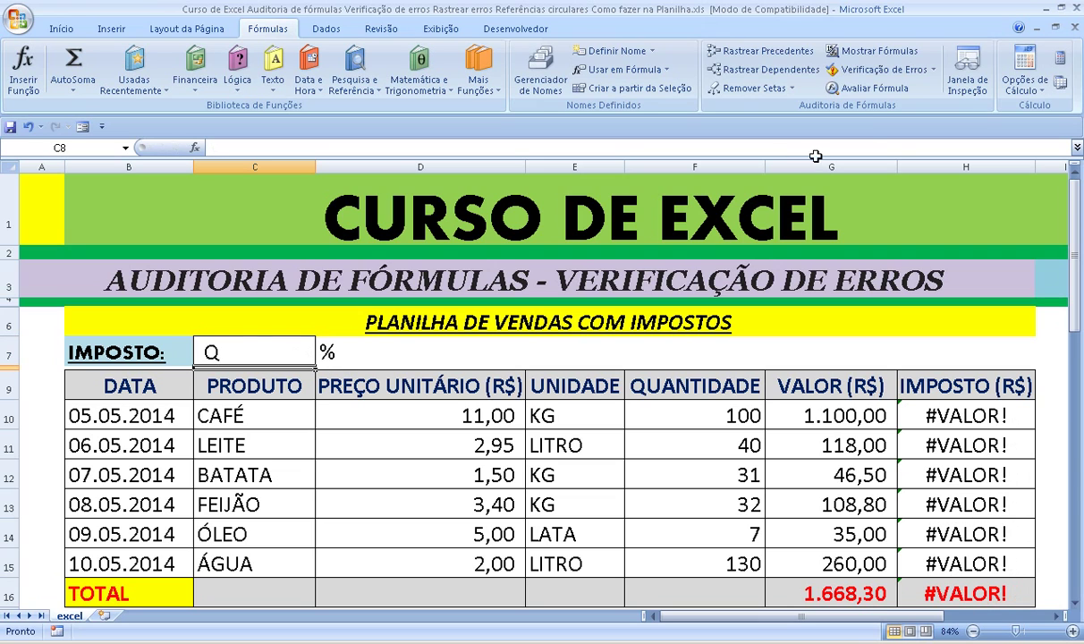
pyautogui.click(931, 70)
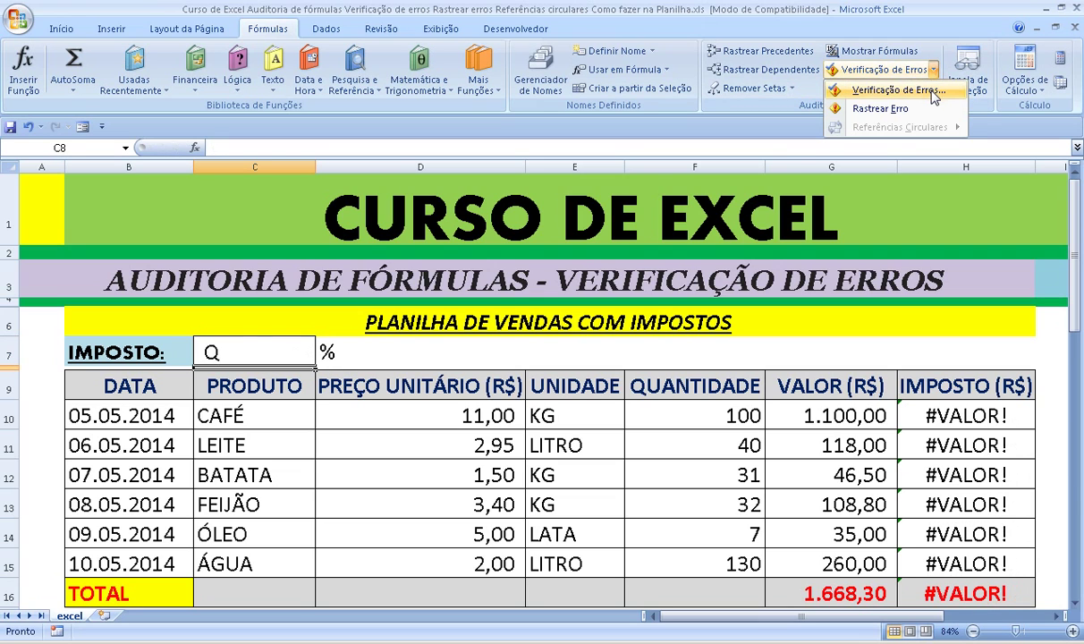
pyautogui.click(930, 91)
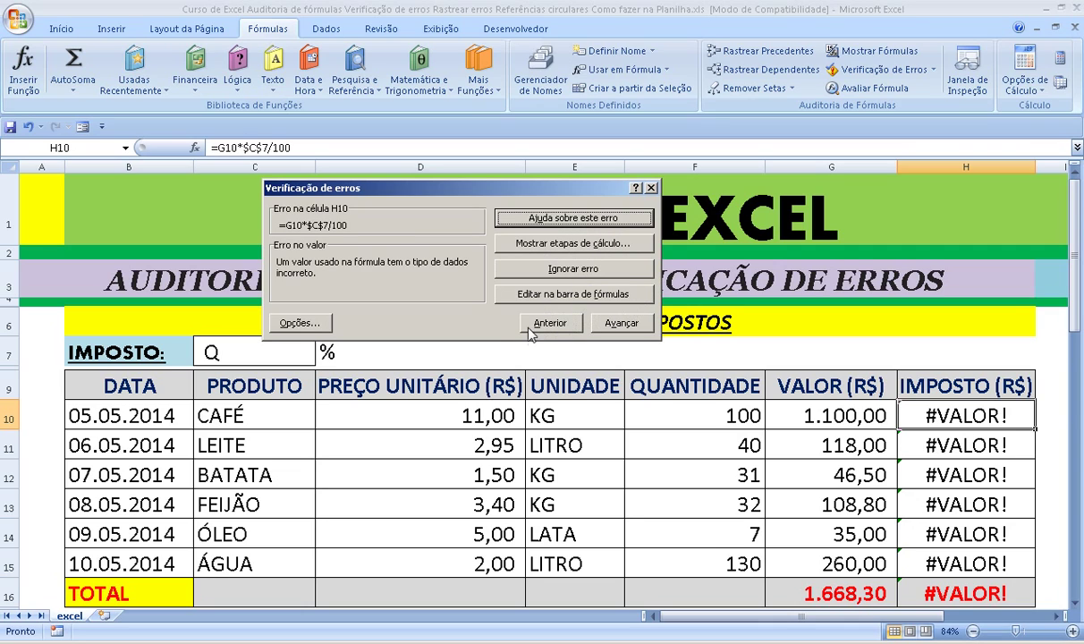
# Review the error-checking Opções without changes, then close the Verificação de erros window
pyautogui.click(325, 324)
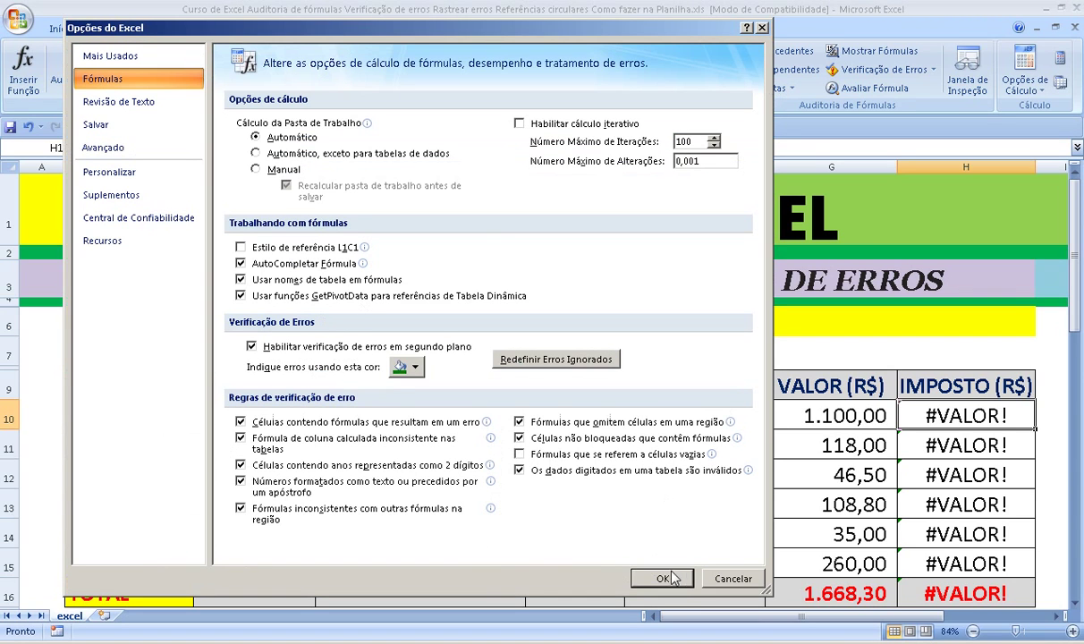
pyautogui.click(721, 579)
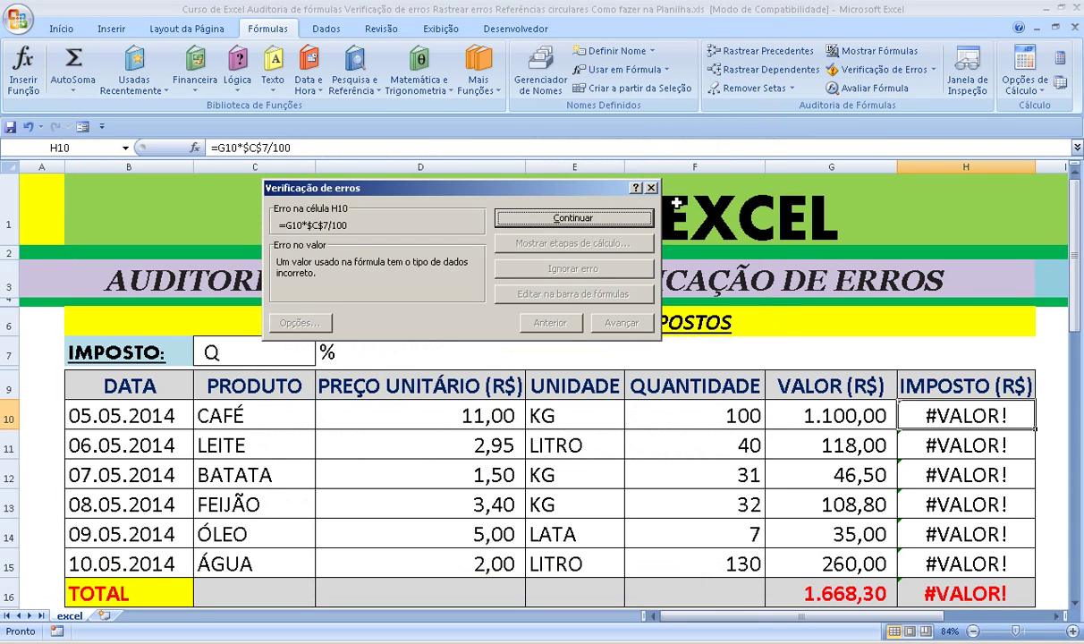
pyautogui.click(650, 188)
# Set the tax rate in C7 back to 17, then select the tax formula in H10
pyautogui.click(233, 348)
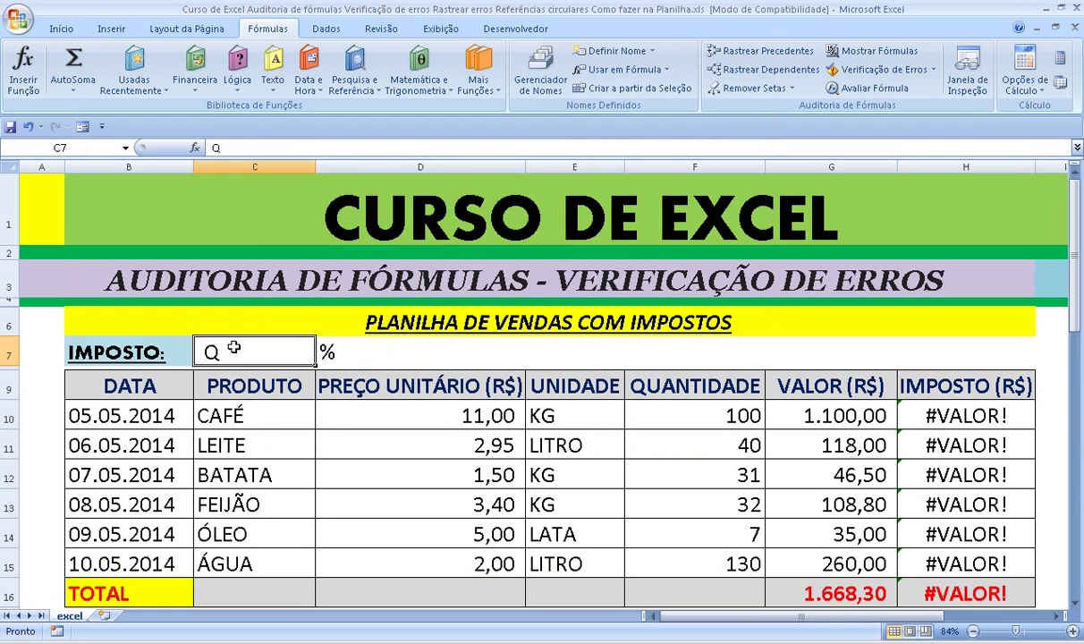
pyautogui.write('17')
pyautogui.press('Return')
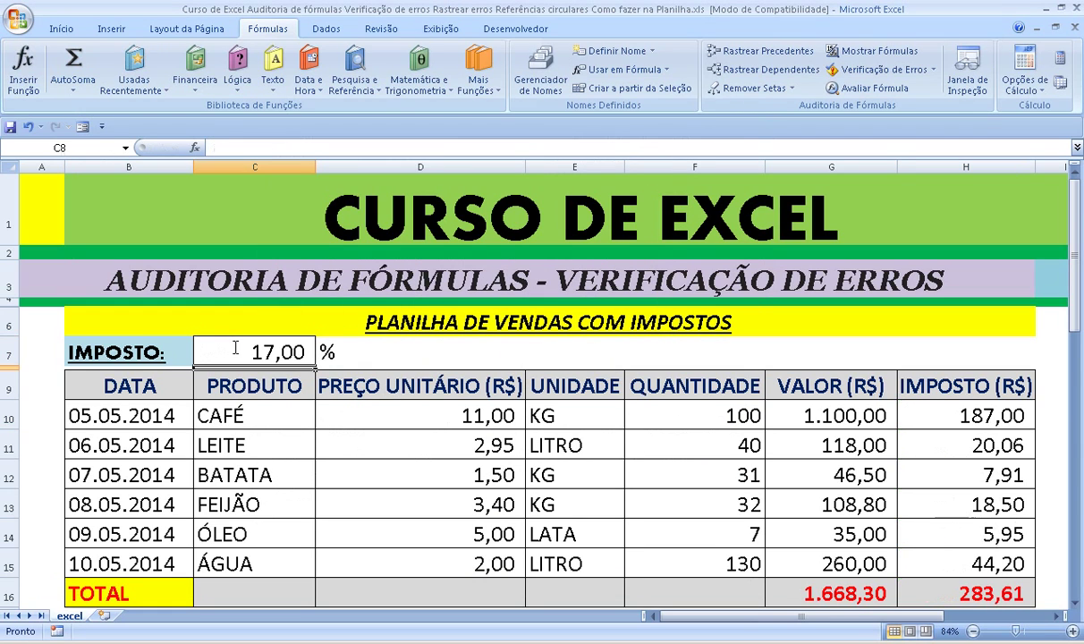
pyautogui.click(934, 71)
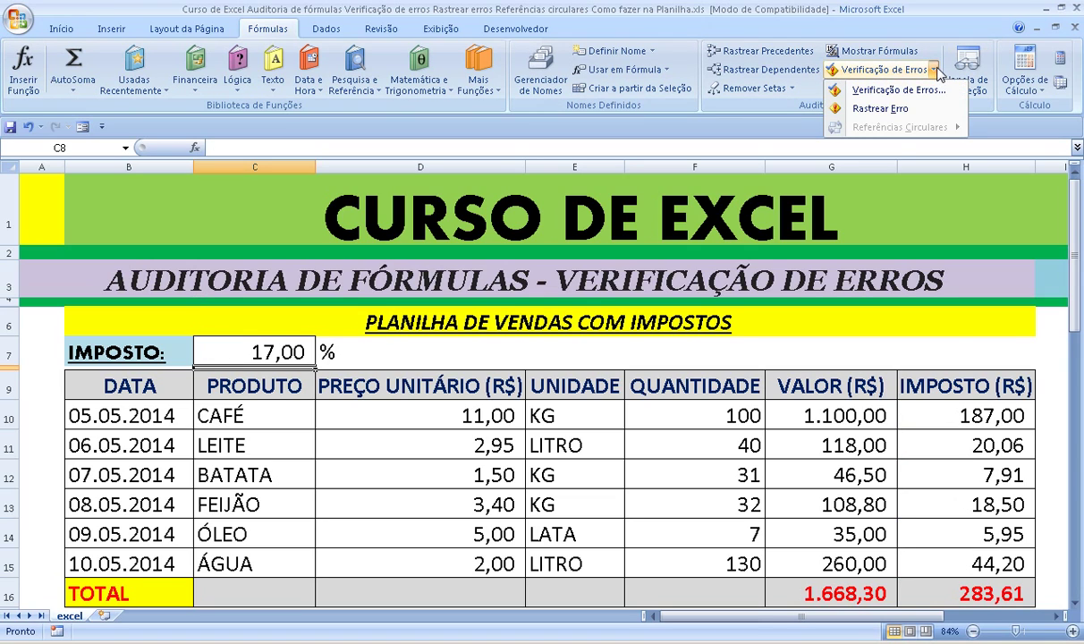
pyautogui.click(911, 396)
pyautogui.click(912, 415)
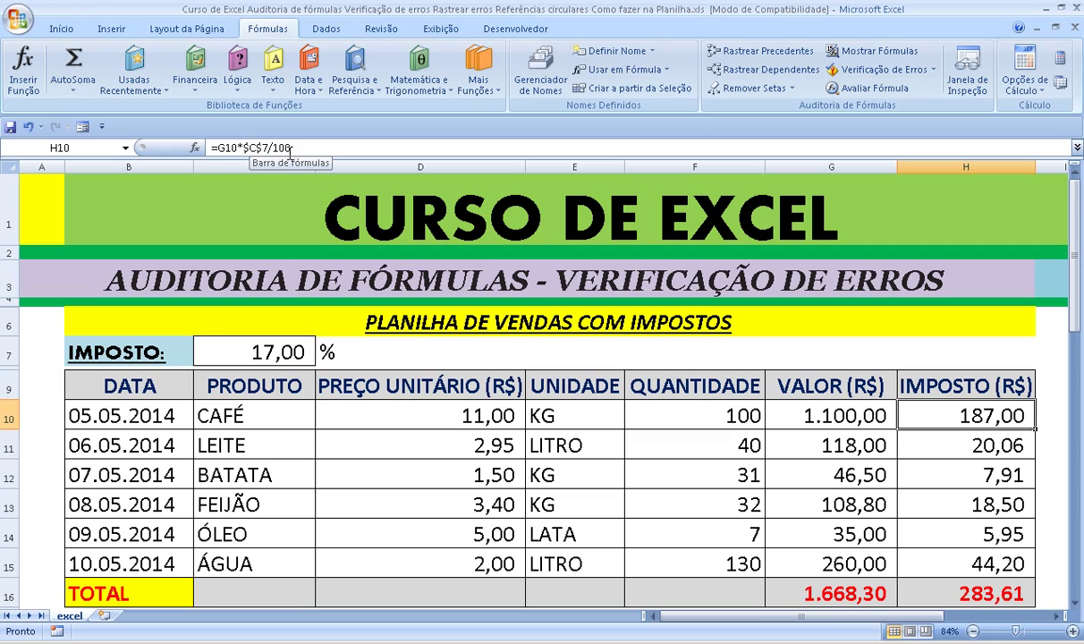
# Edit H10's formula =G10*$C$7/100 to highlight its references G10 and C7
pyautogui.click(290, 150)
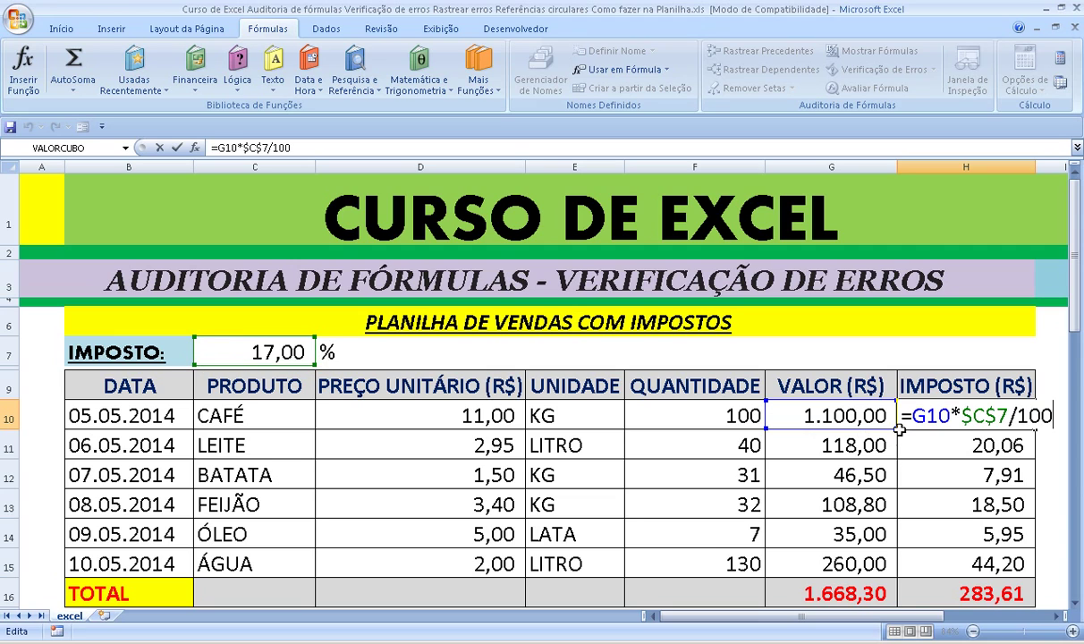
pyautogui.press('Up')
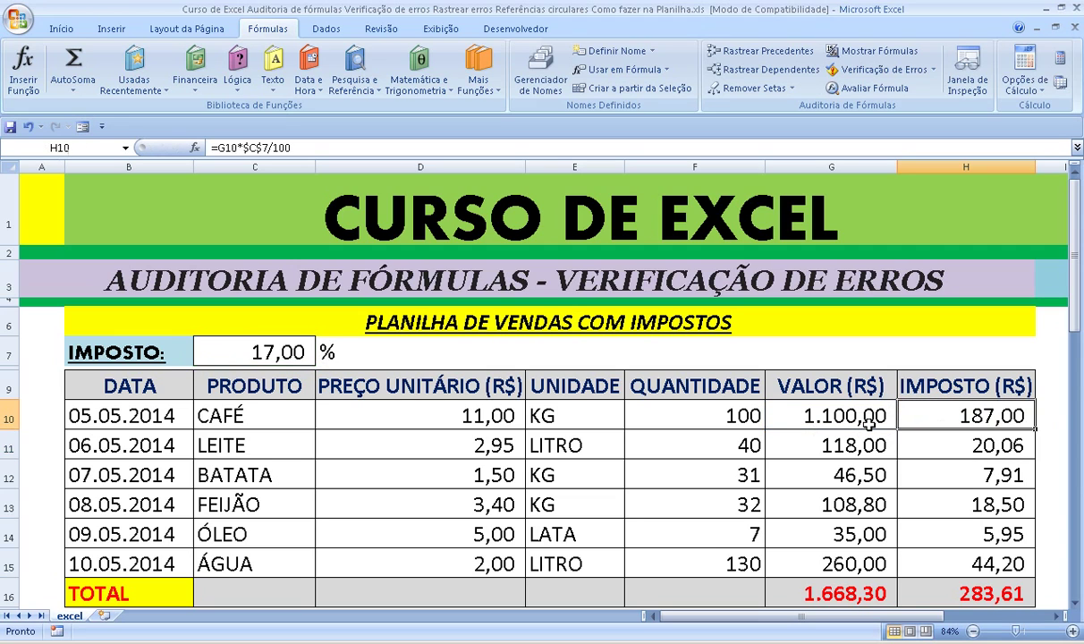
pyautogui.click(934, 71)
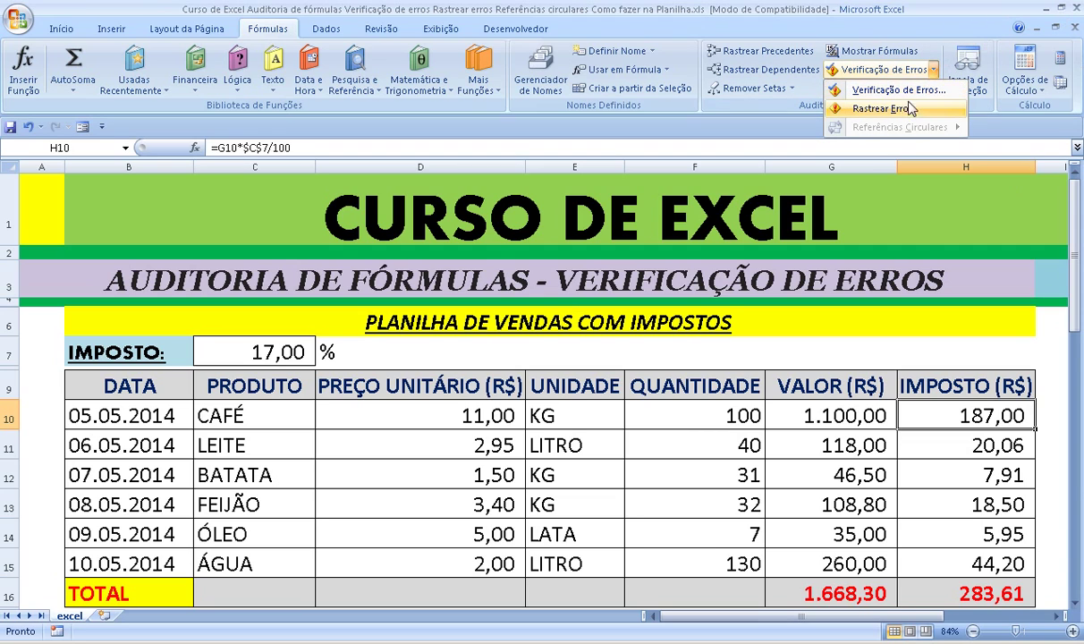
pyautogui.click(858, 108)
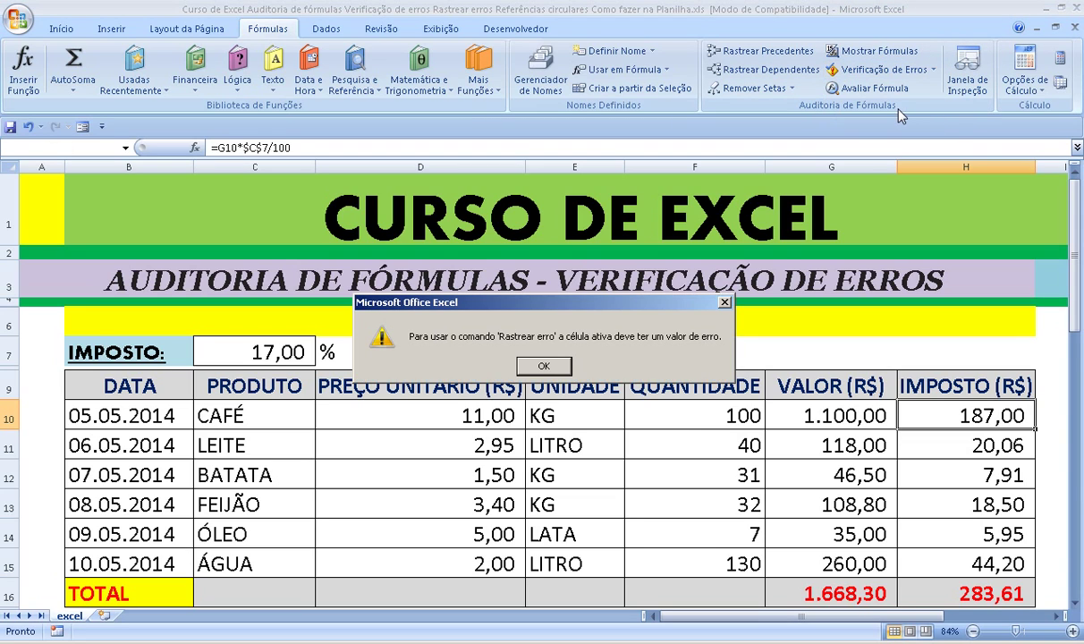
# Dismiss the no-error message and enter Q as the tax rate in C7
pyautogui.click(559, 365)
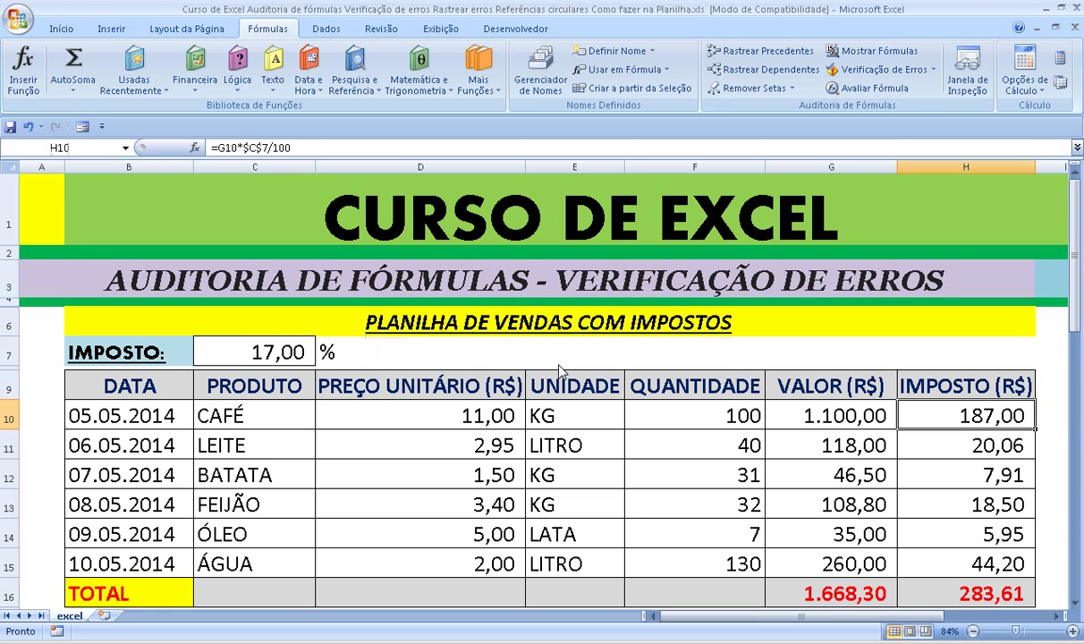
pyautogui.click(281, 354)
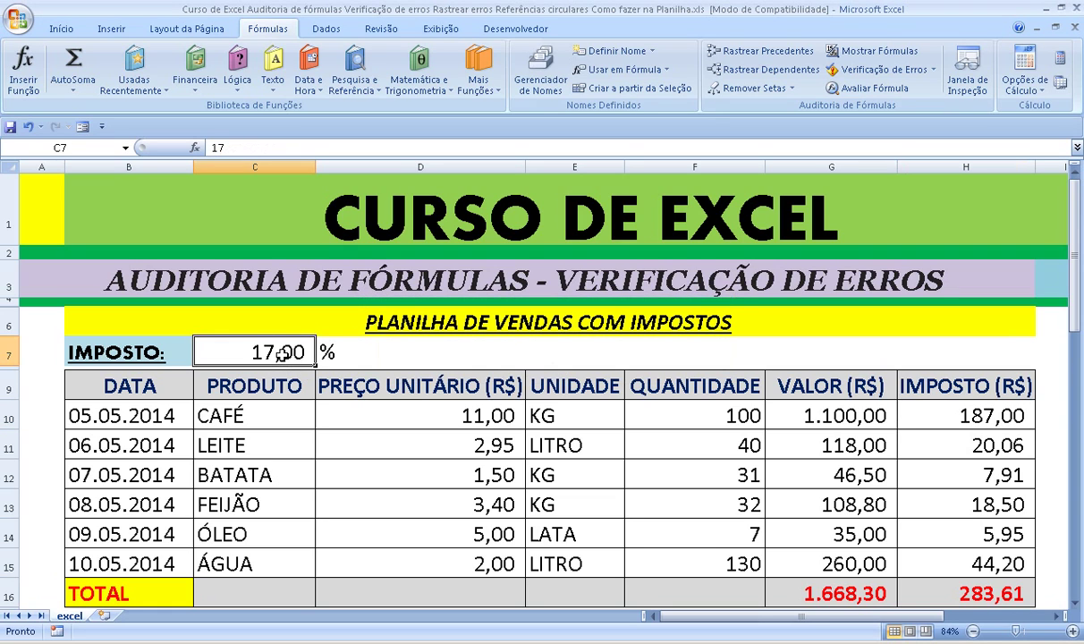
pyautogui.write('Q')
pyautogui.press('Return')
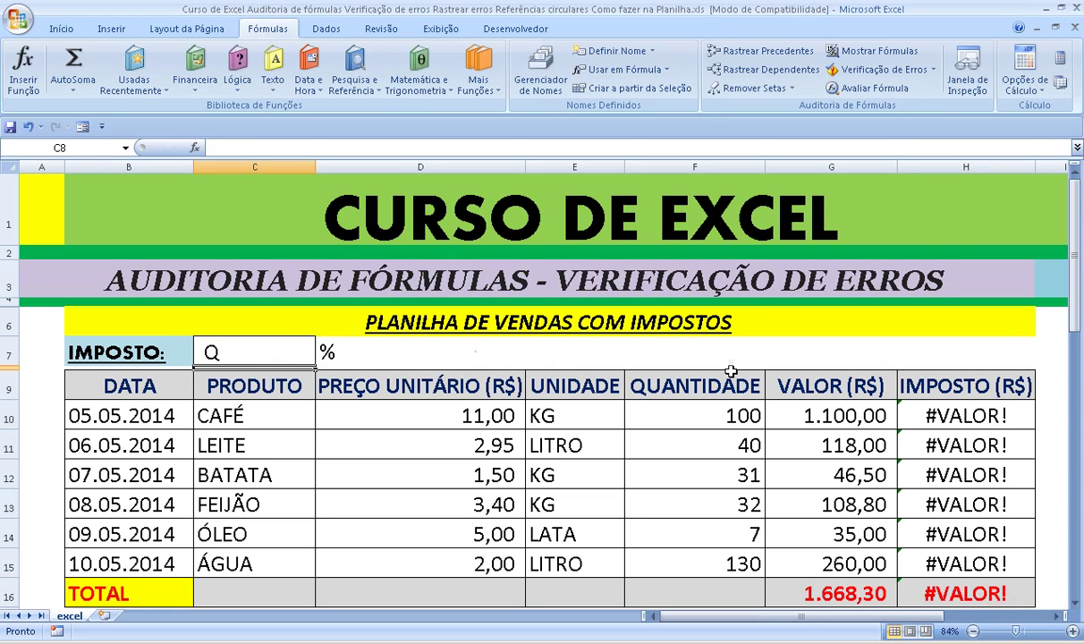
# Trace H10's #VALOR! error back to C7 and G10 with Rastrear Erro
pyautogui.click(920, 414)
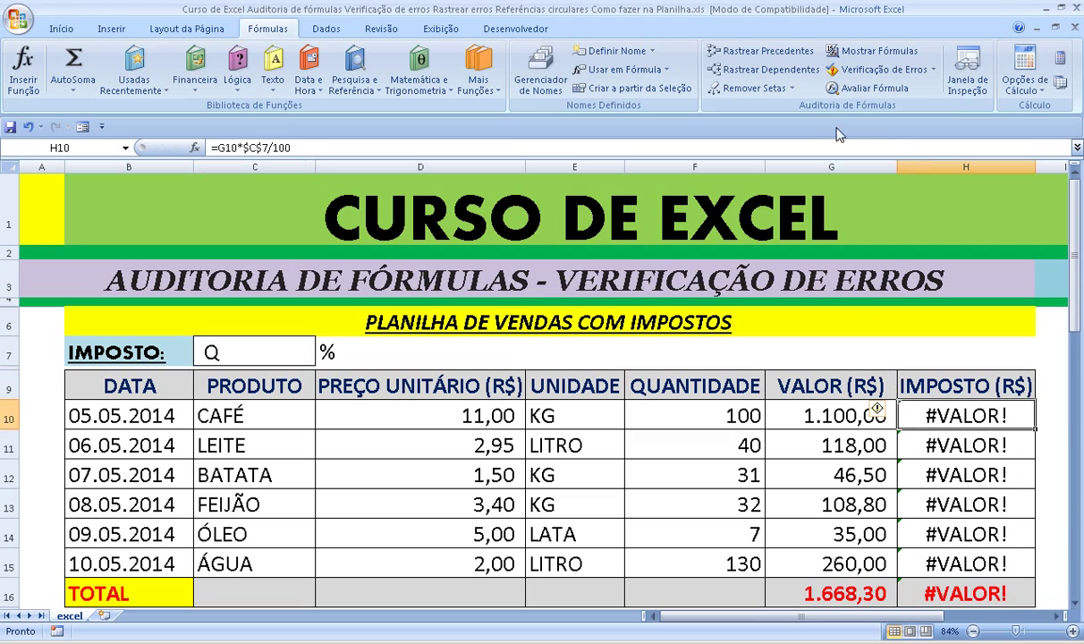
pyautogui.click(932, 69)
pyautogui.click(908, 109)
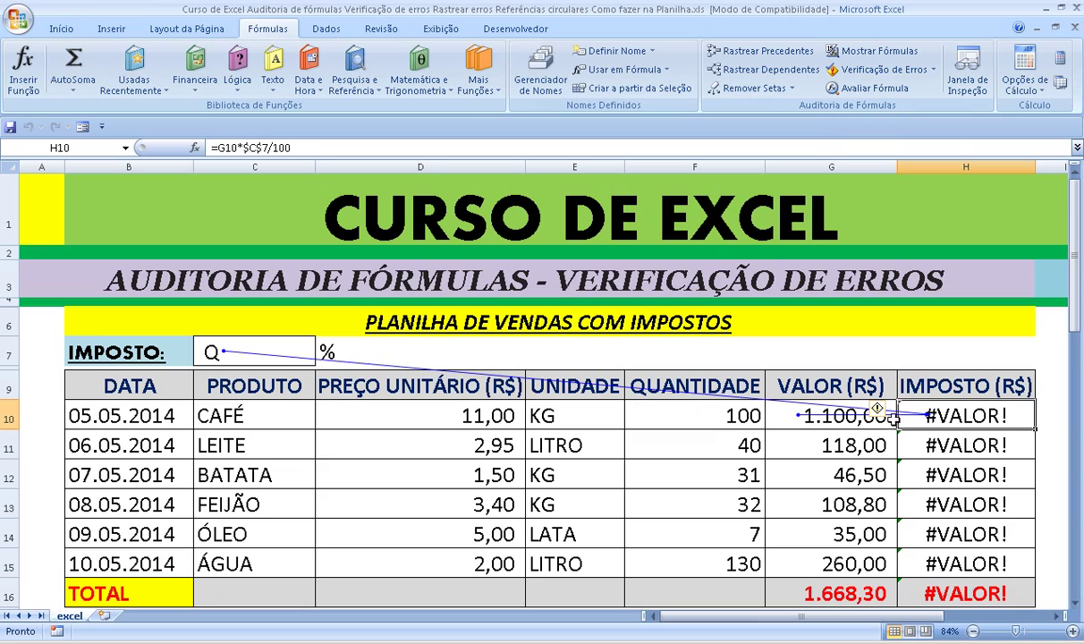
pyautogui.moveTo(878, 411)
# Replace the Q in C7 with the 17 tax rate
pyautogui.press('Up')
pyautogui.press('Up')
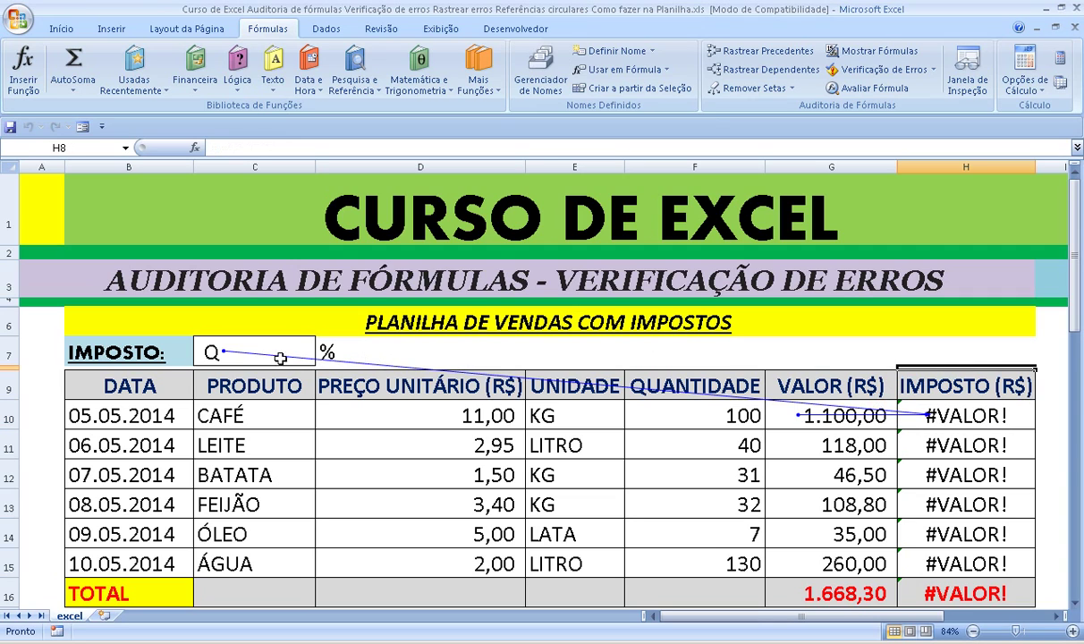
pyautogui.click(264, 347)
pyautogui.write('1')
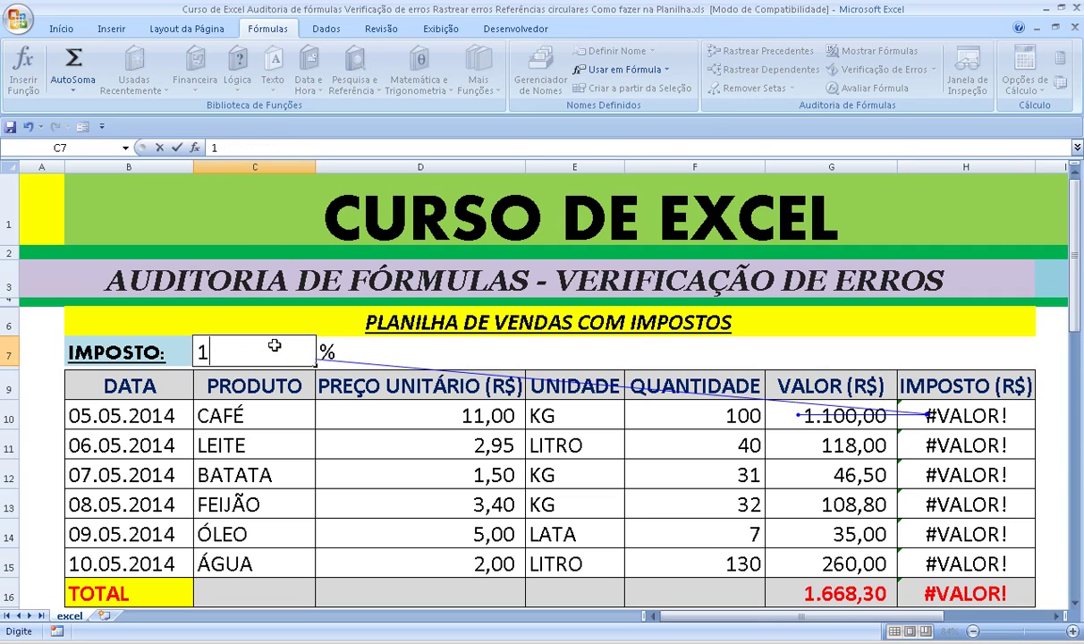
pyautogui.write('7')
pyautogui.press('Return')
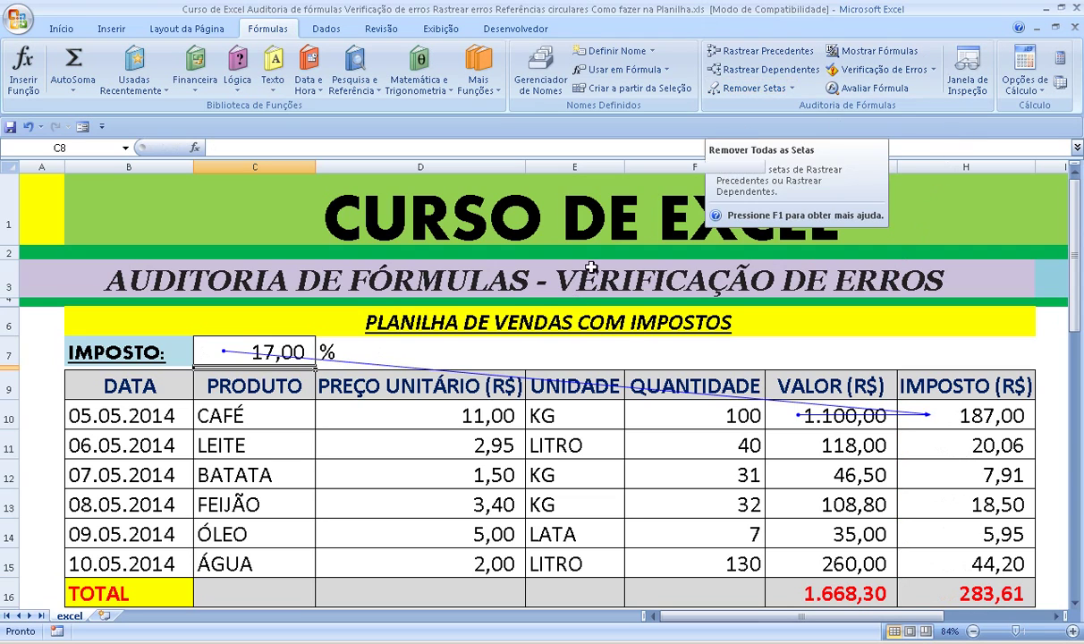
# Remove the trace arrows and check for circular references with H10 selected
pyautogui.click(722, 88)
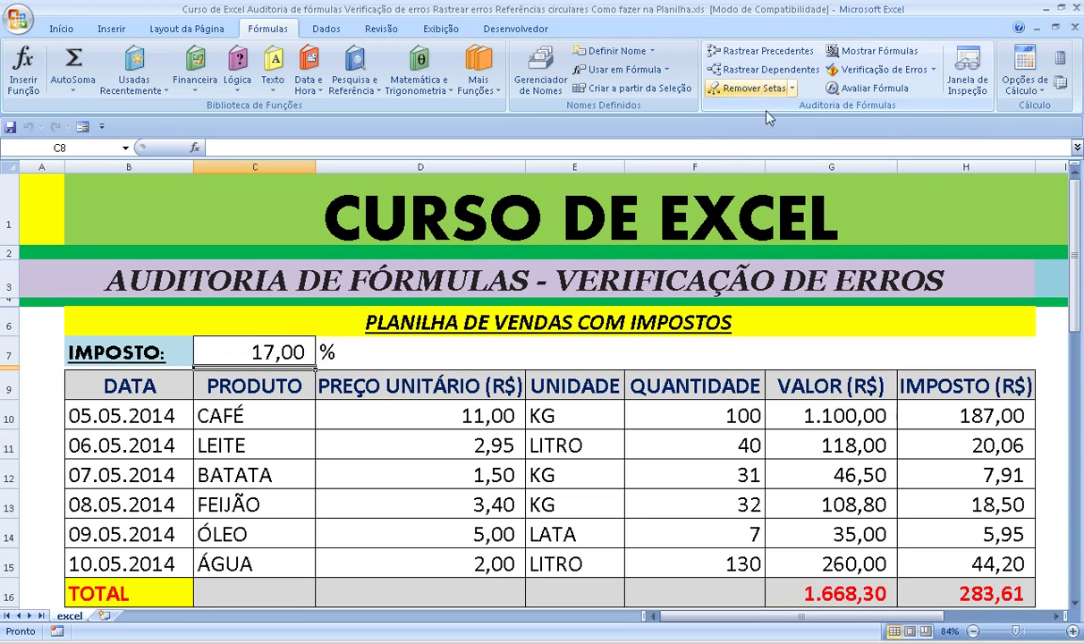
pyautogui.click(933, 70)
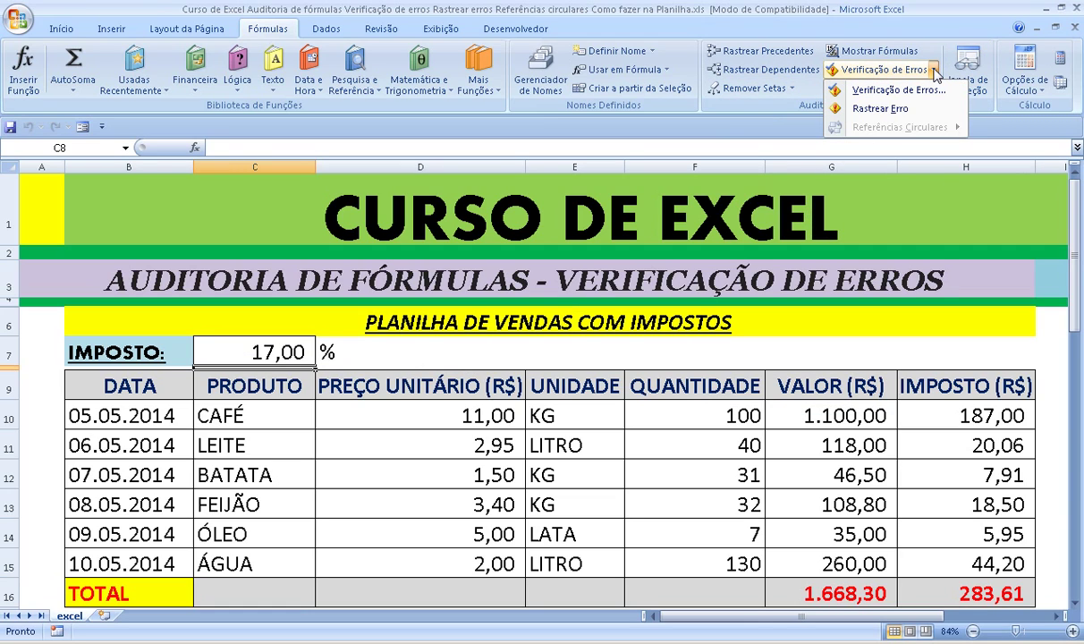
pyautogui.click(951, 398)
pyautogui.click(999, 414)
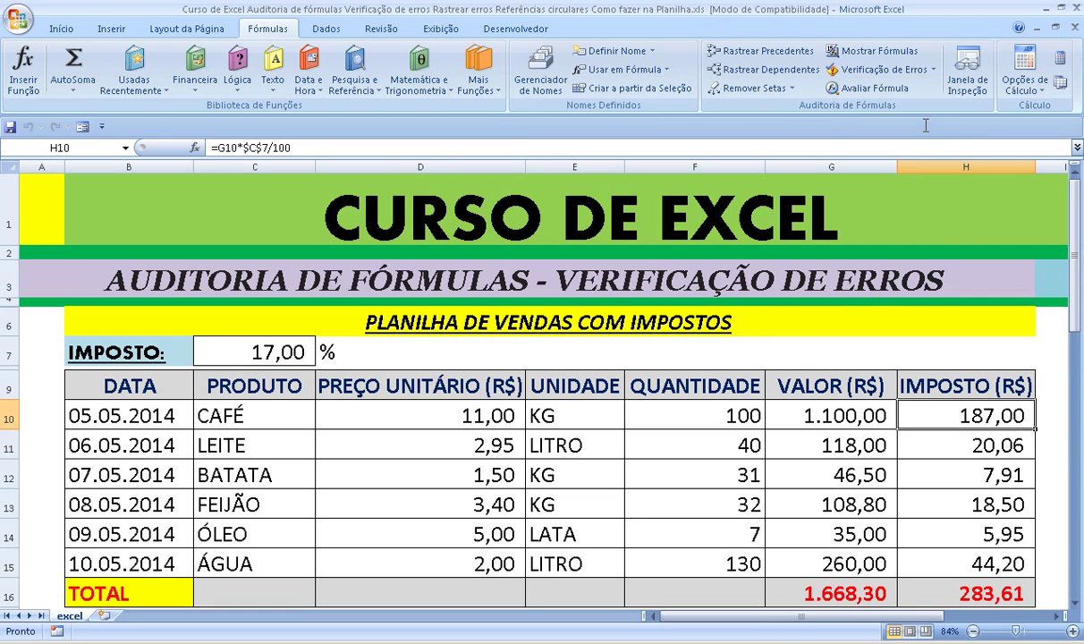
pyautogui.click(933, 70)
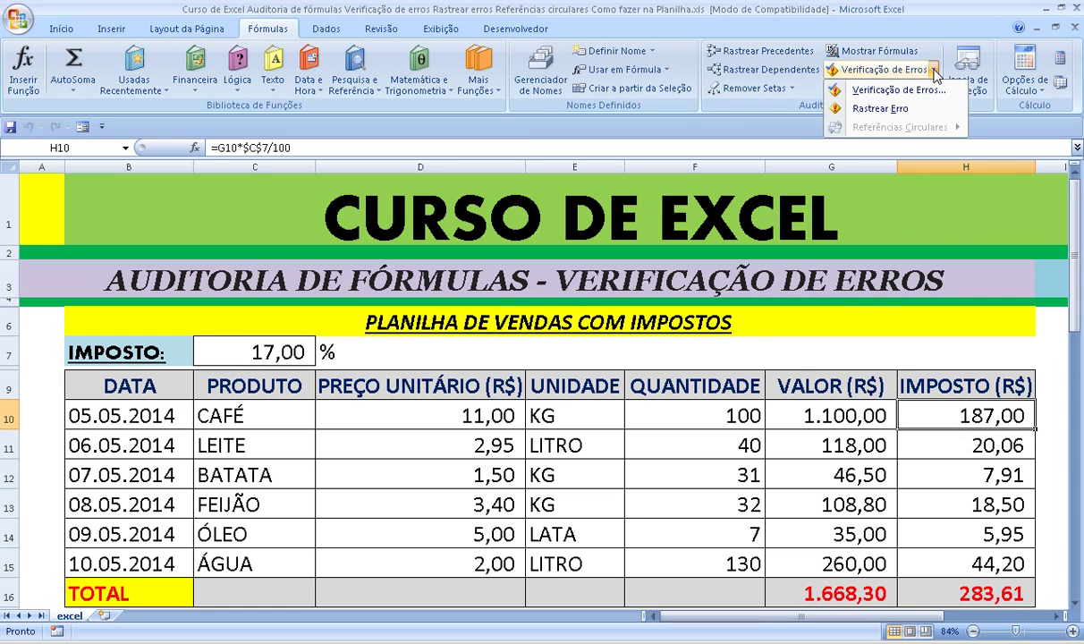
pyautogui.click(955, 227)
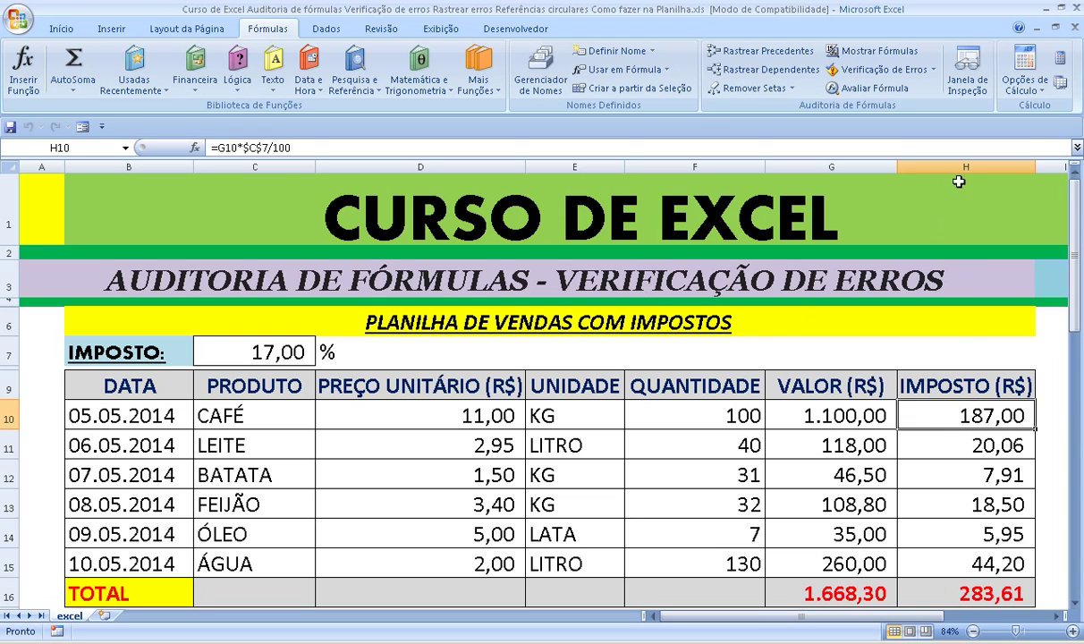
# Append *H10 to H10's formula, making it =G10*$C$7/100*H10
pyautogui.click(290, 147)
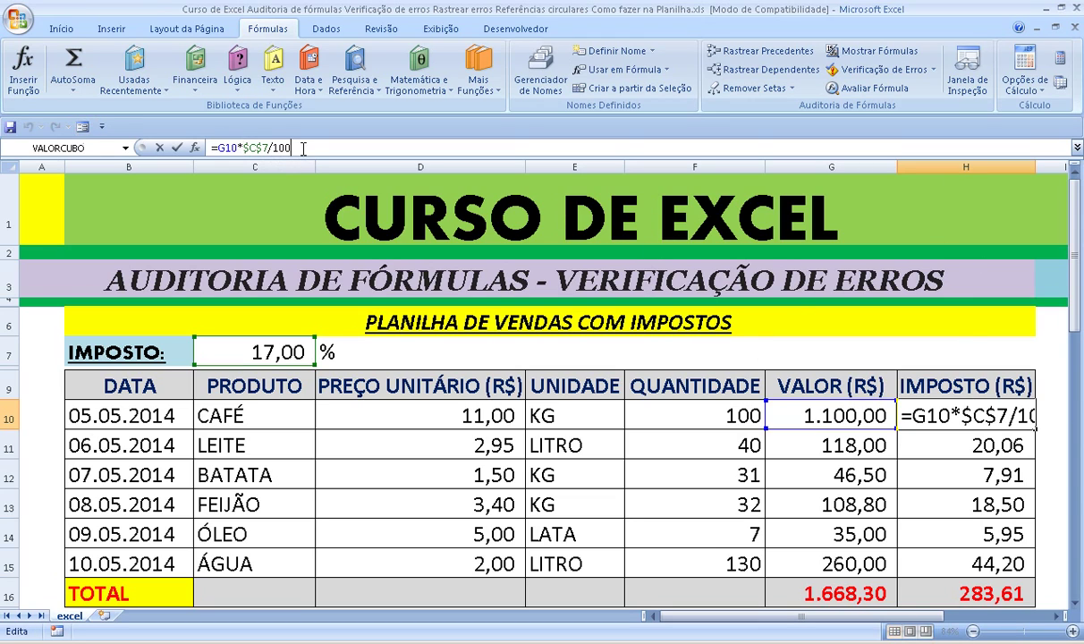
pyautogui.write('*')
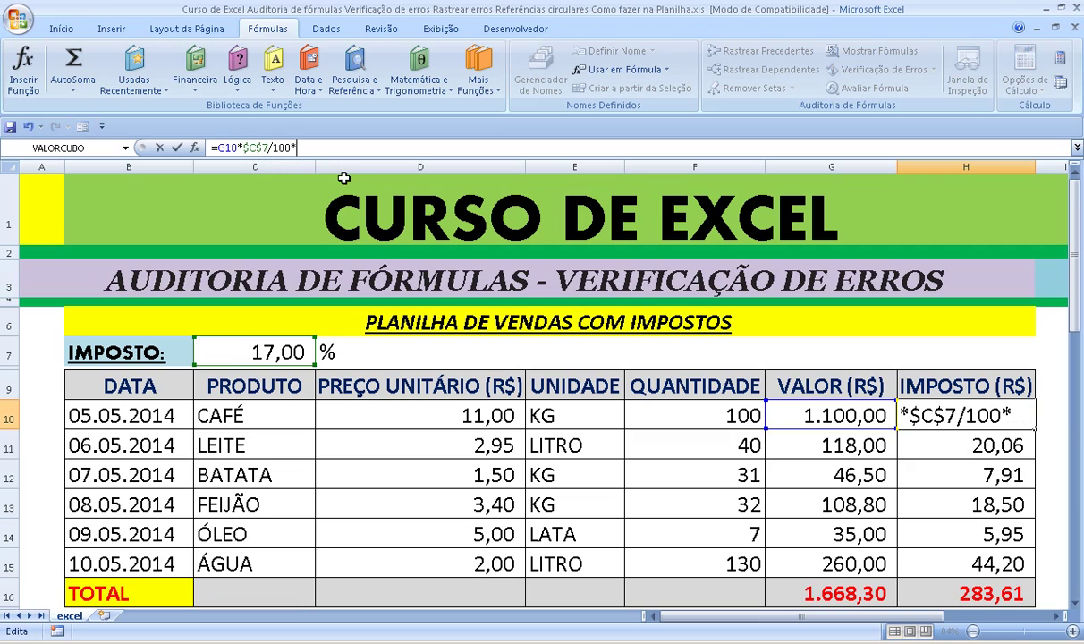
pyautogui.write('H10')
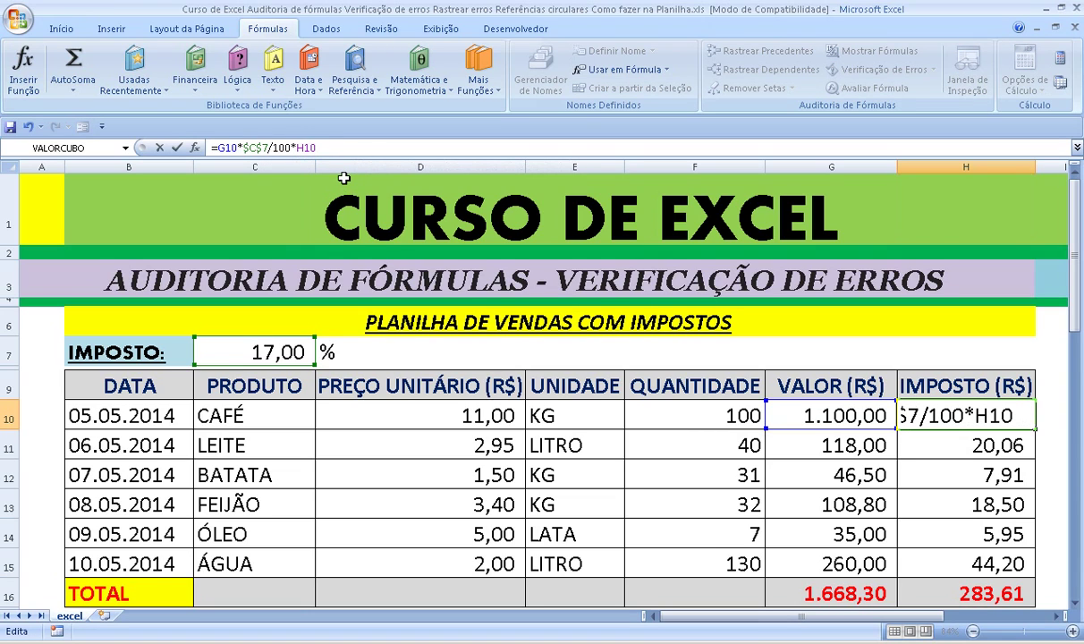
pyautogui.press('Return')
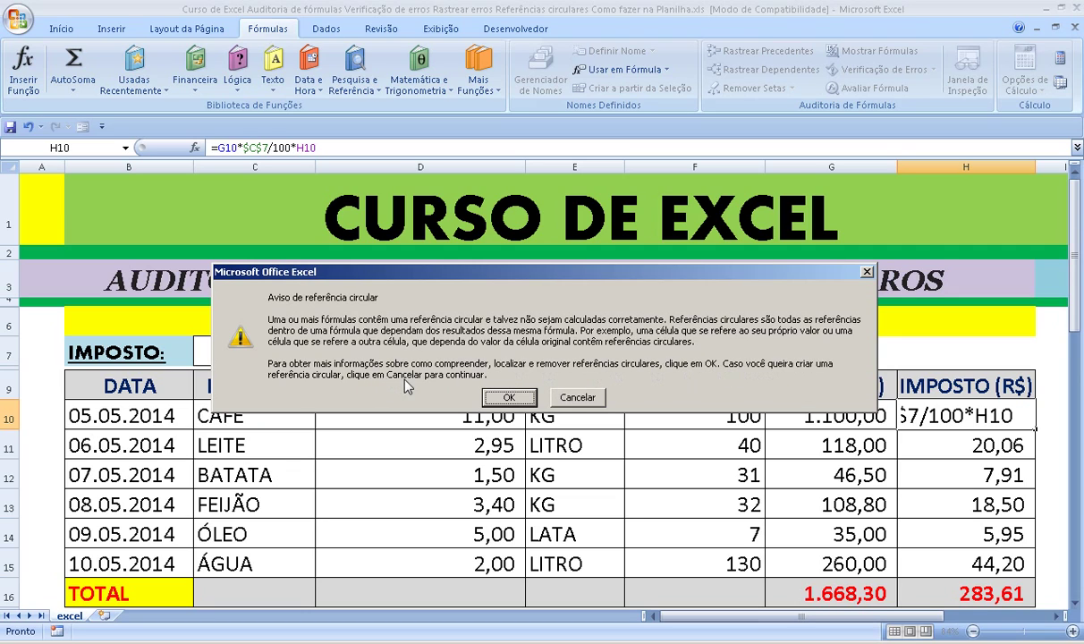
pyautogui.click(583, 399)
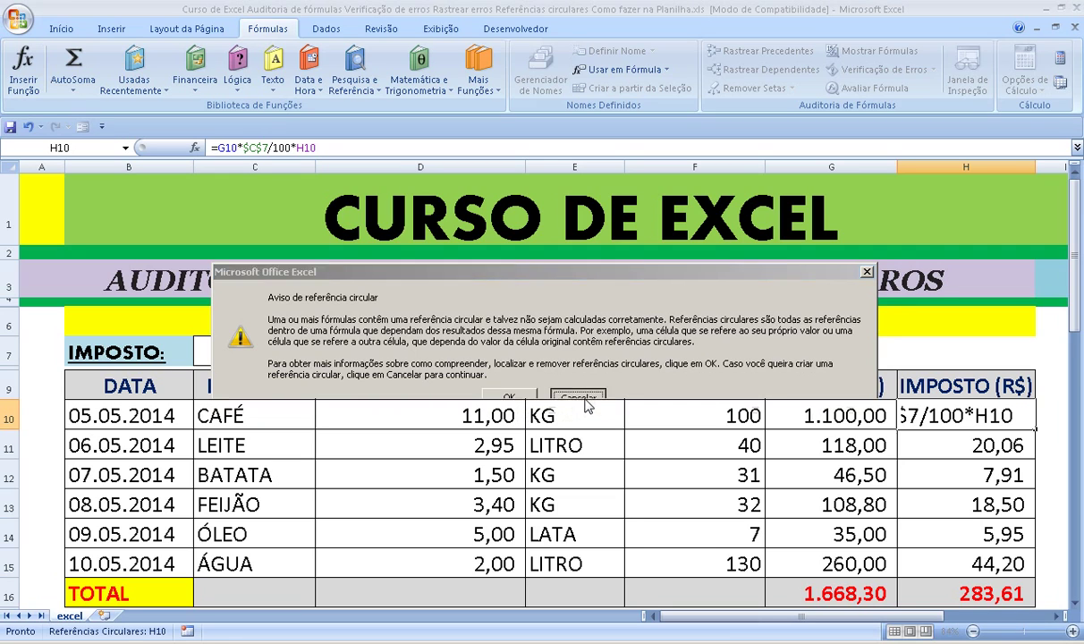
pyautogui.press('Up')
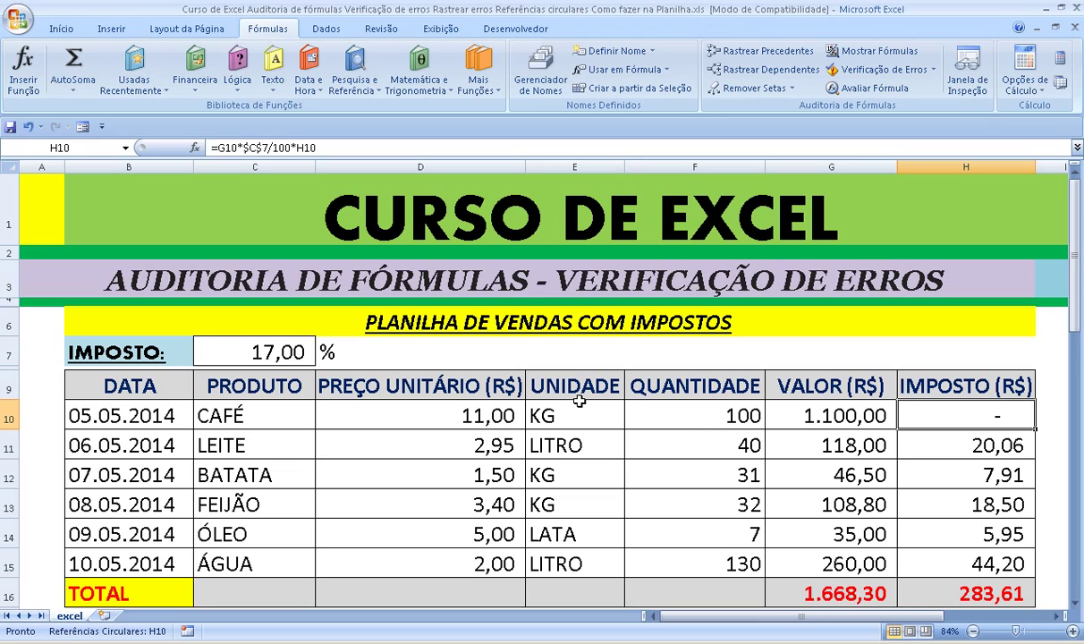
pyautogui.click(934, 71)
pyautogui.moveTo(935, 132)
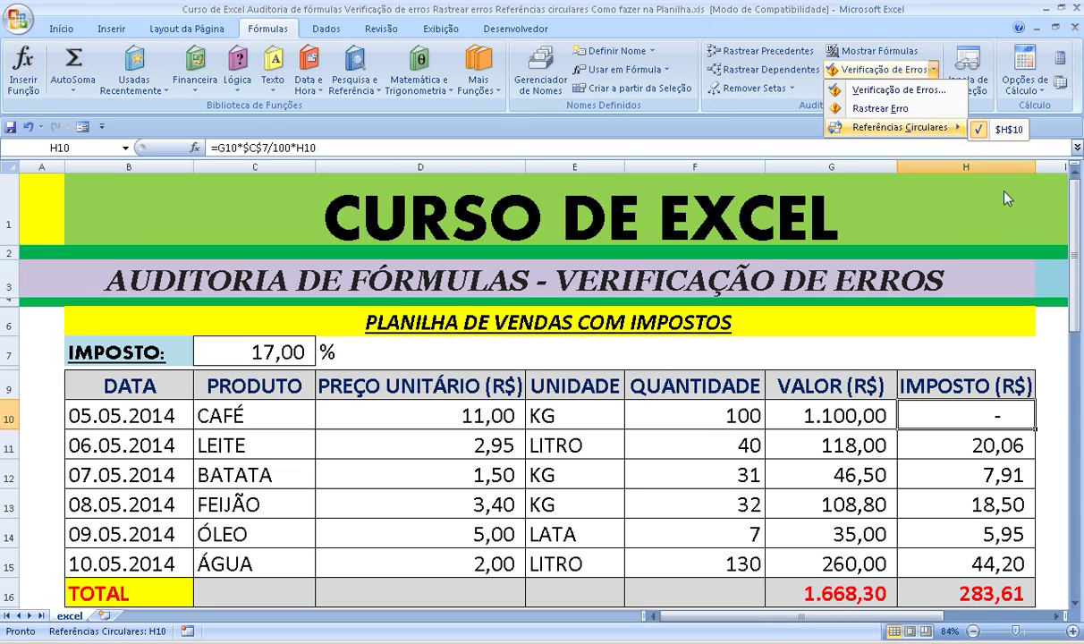
pyautogui.click(1000, 416)
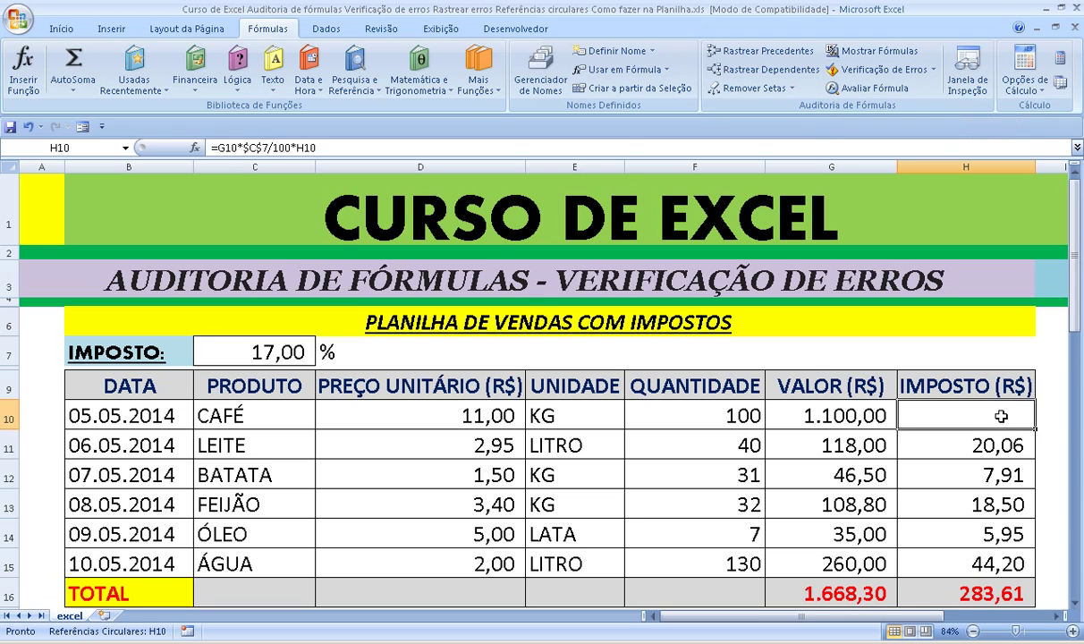
# Remove the trailing *H10 from H10's formula, restoring =G10*$C$7/100 and the 187,00 result
pyautogui.click(309, 148)
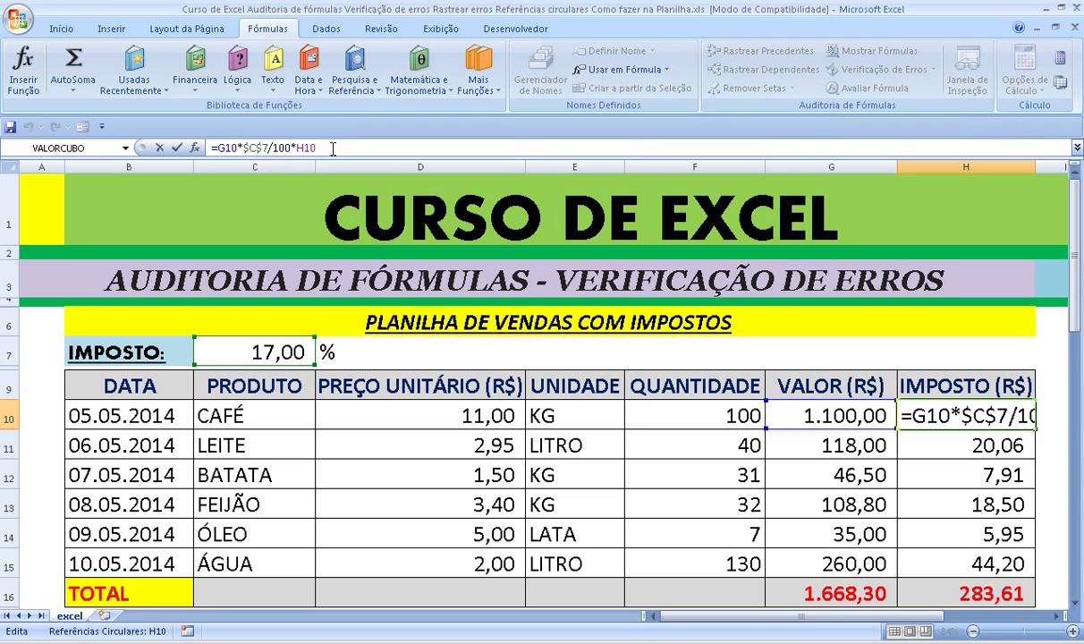
pyautogui.press('BackSpace')
pyautogui.press('BackSpace')
pyautogui.press('BackSpace')
pyautogui.press('BackSpace')
pyautogui.press('Return')
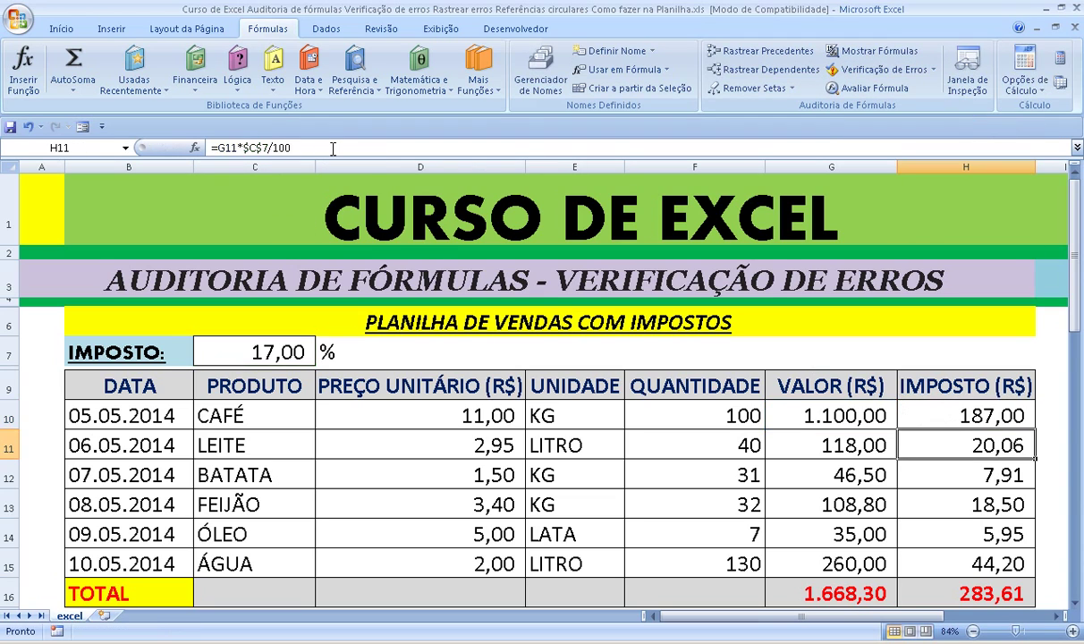